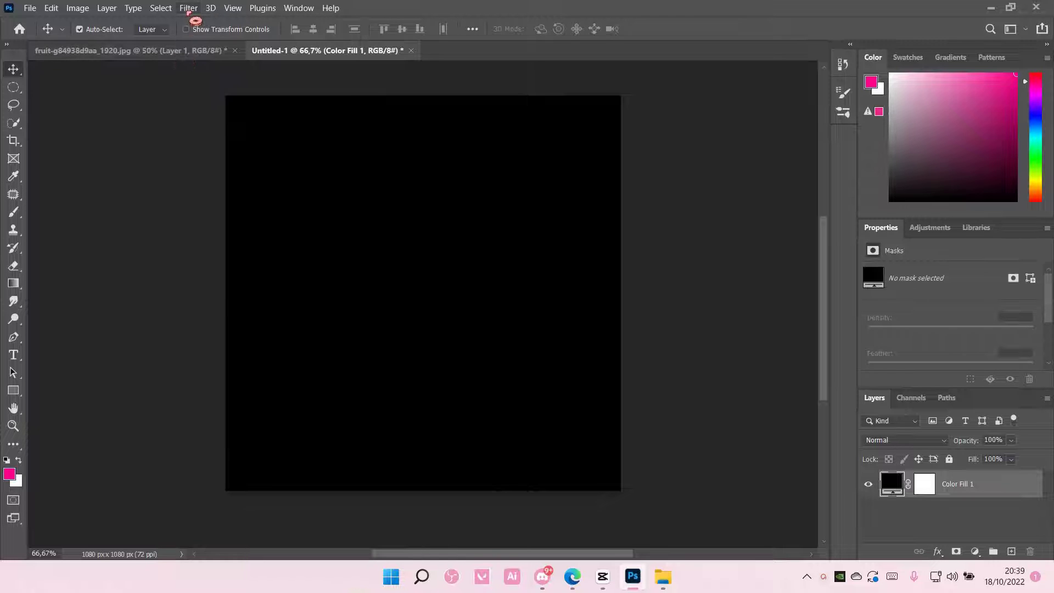
{"action": "left_click", "coordinate": [188, 10]}
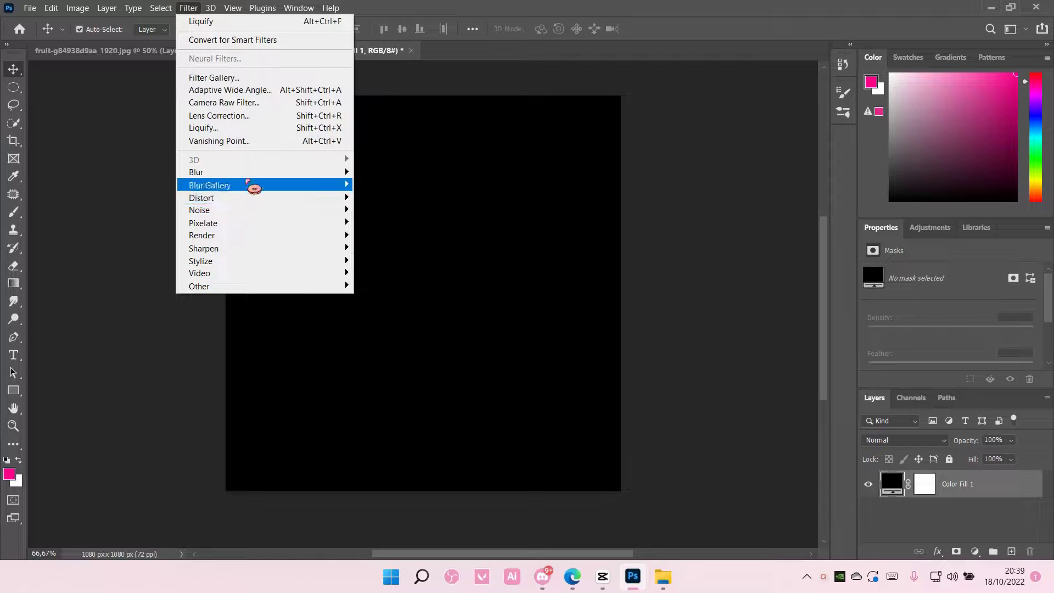
{"action": "mouse_move", "coordinate": [249, 235]}
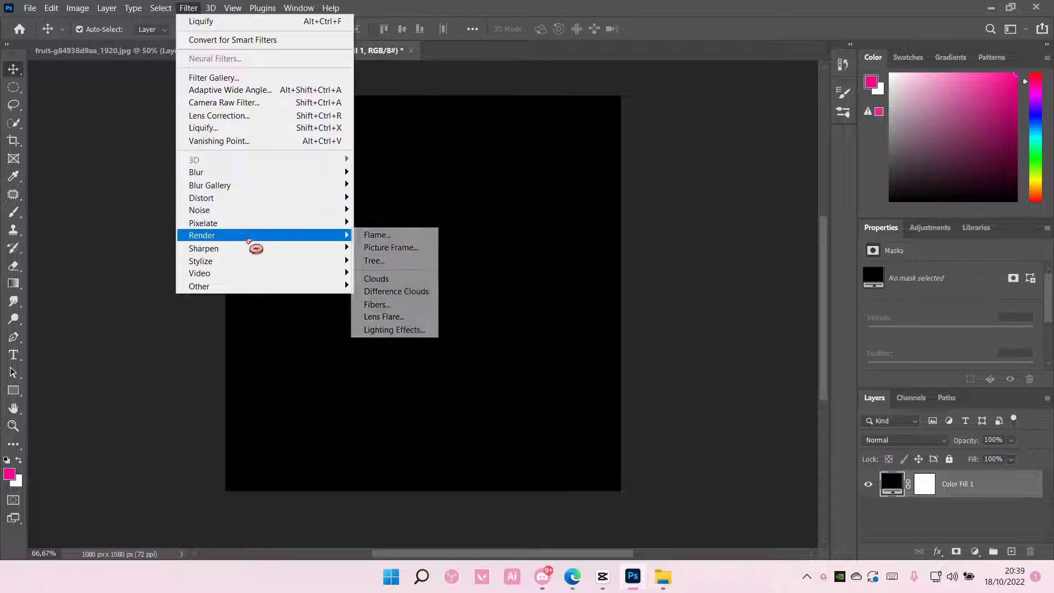
{"action": "left_click", "coordinate": [413, 278]}
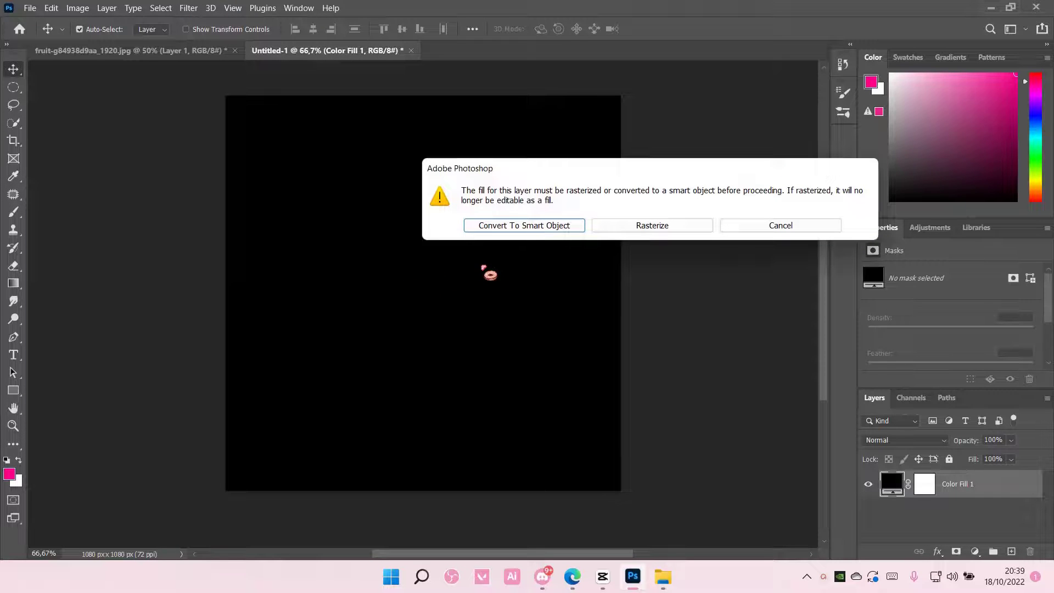
{"action": "left_click", "coordinate": [779, 228]}
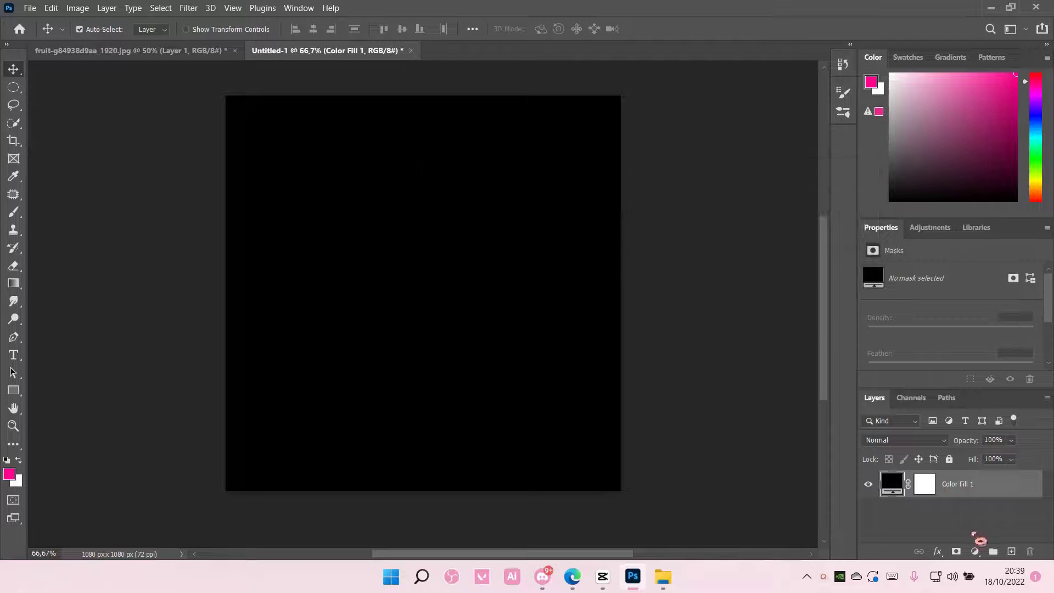
Add a new layer above the black fill layer and render Clouds on it with the pink and white colors.
{"action": "left_click", "coordinate": [1012, 551]}
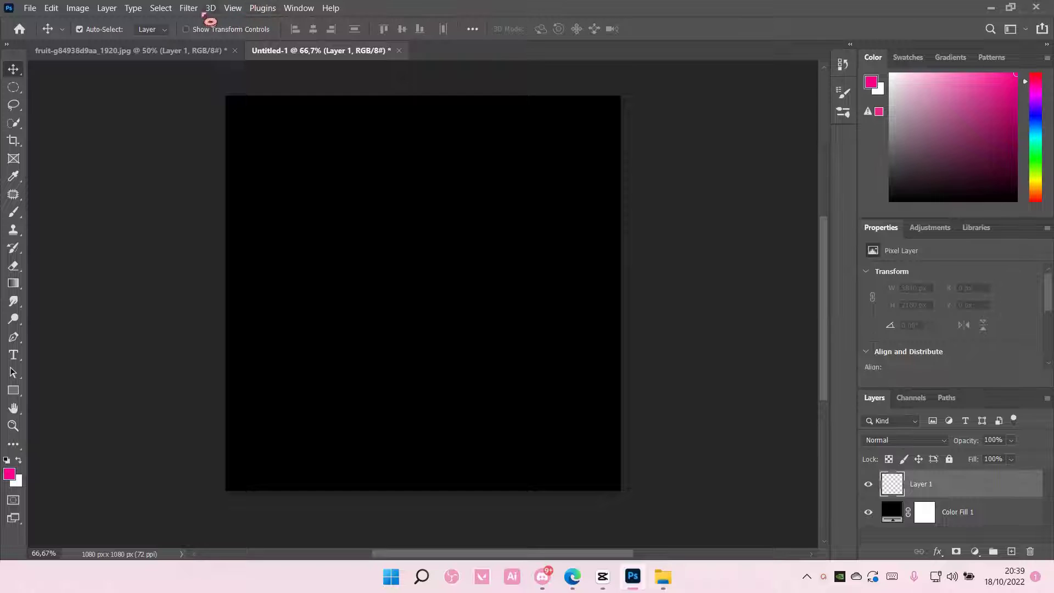
{"action": "left_click", "coordinate": [196, 11]}
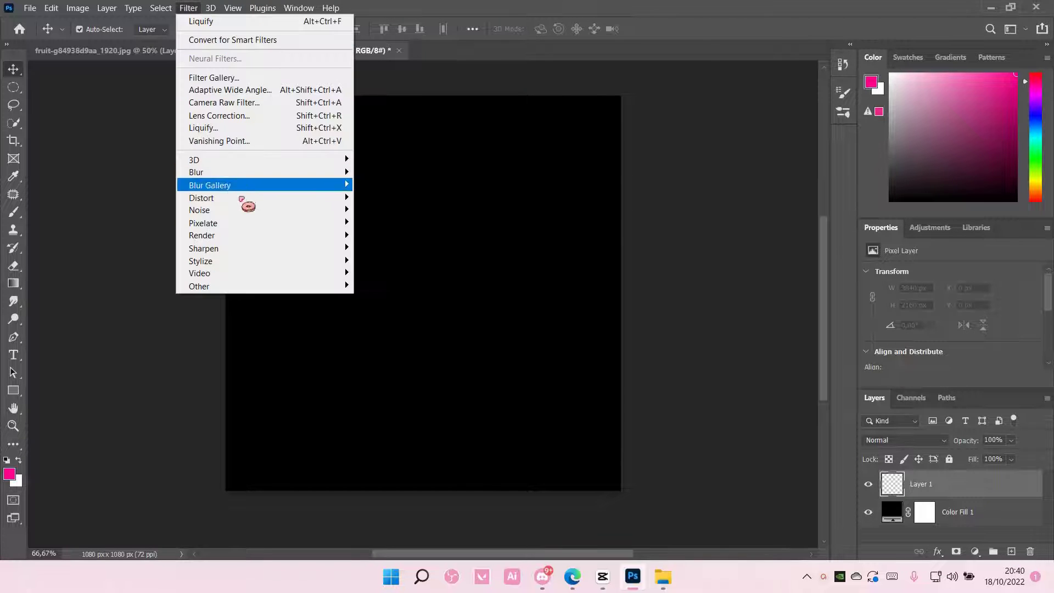
{"action": "mouse_move", "coordinate": [250, 236]}
{"action": "left_click", "coordinate": [404, 279]}
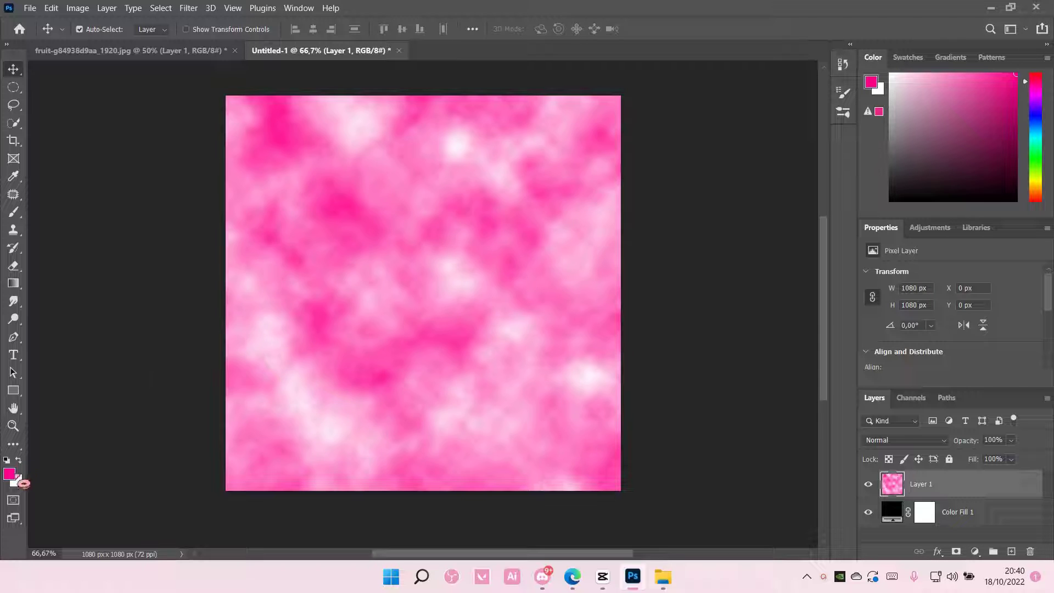
Set the foreground color to black (#000000) and delete the pink clouds layer.
{"action": "left_click", "coordinate": [9, 473]}
{"action": "left_click_drag", "start_coordinate": [560, 323], "coordinate": [469, 366]}
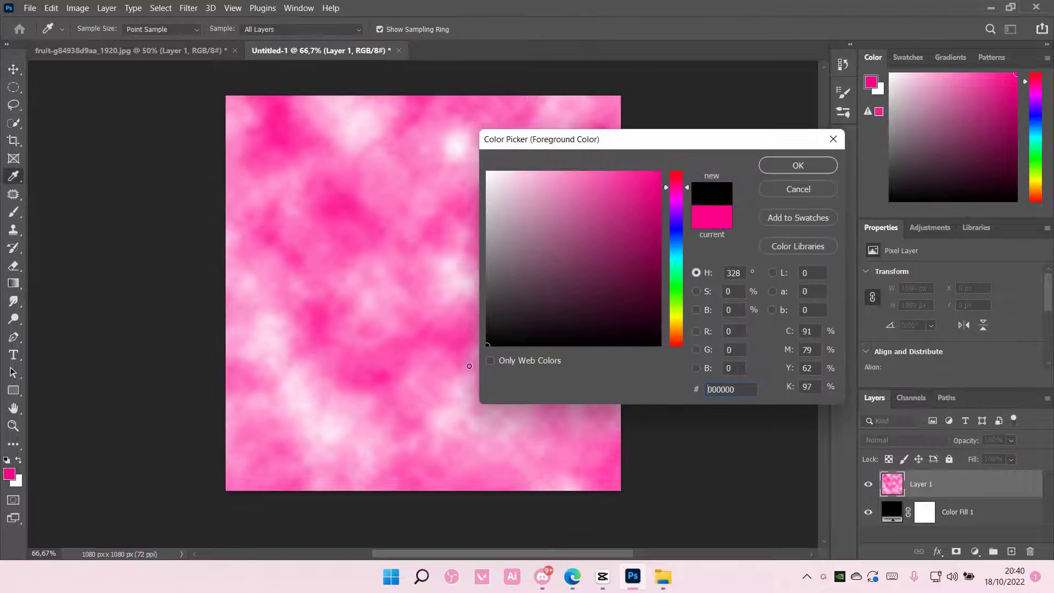
{"action": "left_click", "coordinate": [783, 165]}
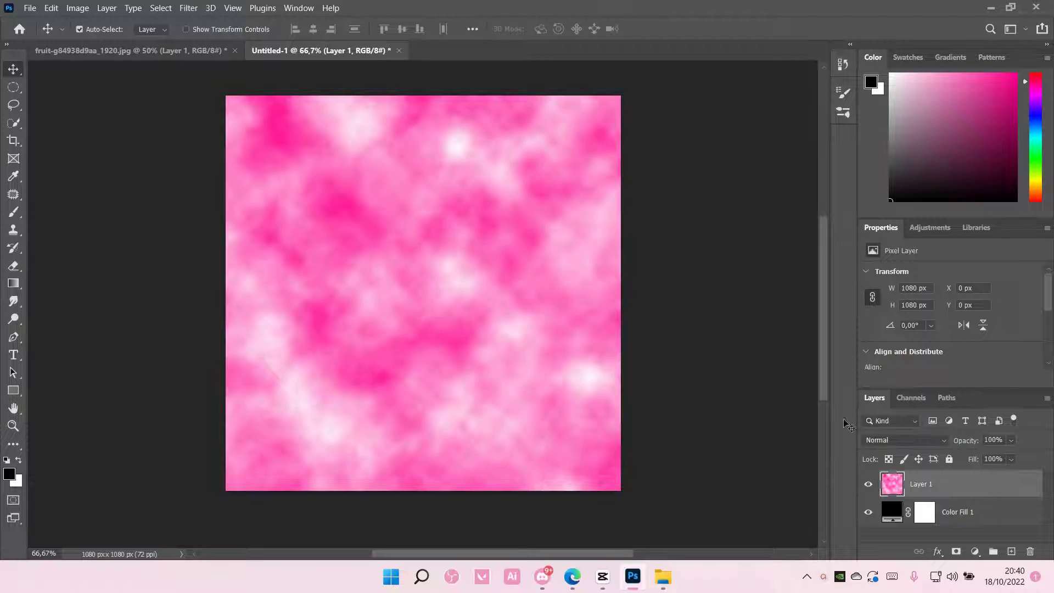
{"action": "key", "text": "Delete"}
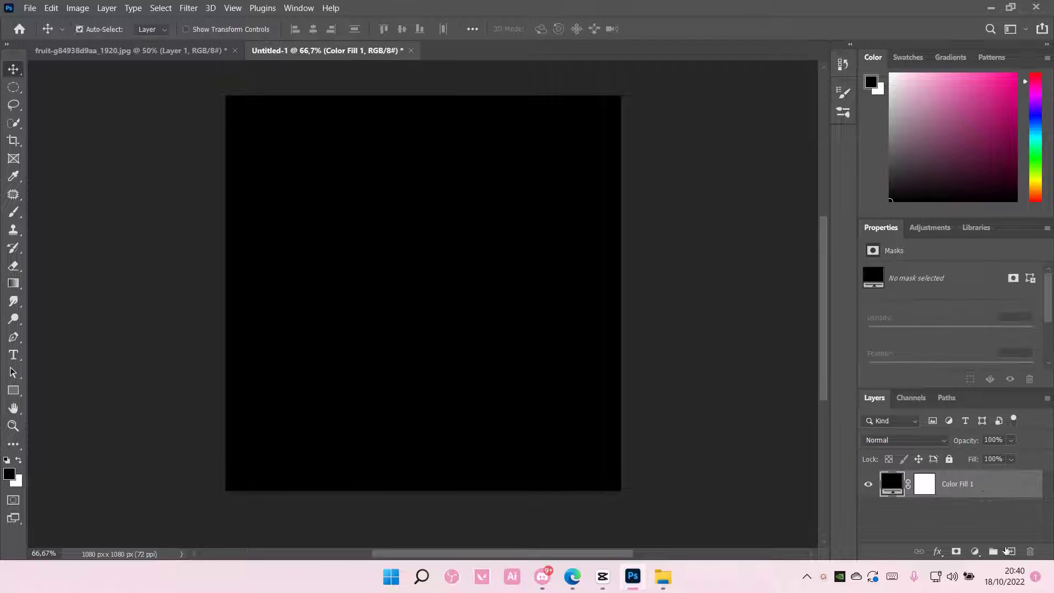
Add two new layers above the black fill layer and render black-and-white Clouds on the upper one.
{"action": "left_click", "coordinate": [1010, 551]}
{"action": "left_click", "coordinate": [1010, 551]}
{"action": "left_click", "coordinate": [188, 7]}
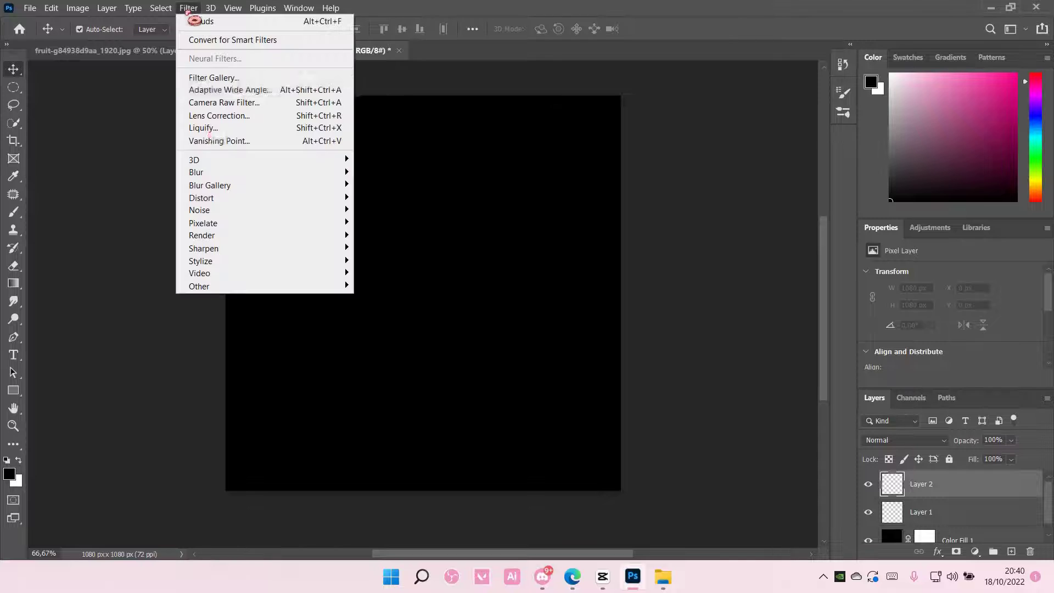
{"action": "mouse_move", "coordinate": [245, 237]}
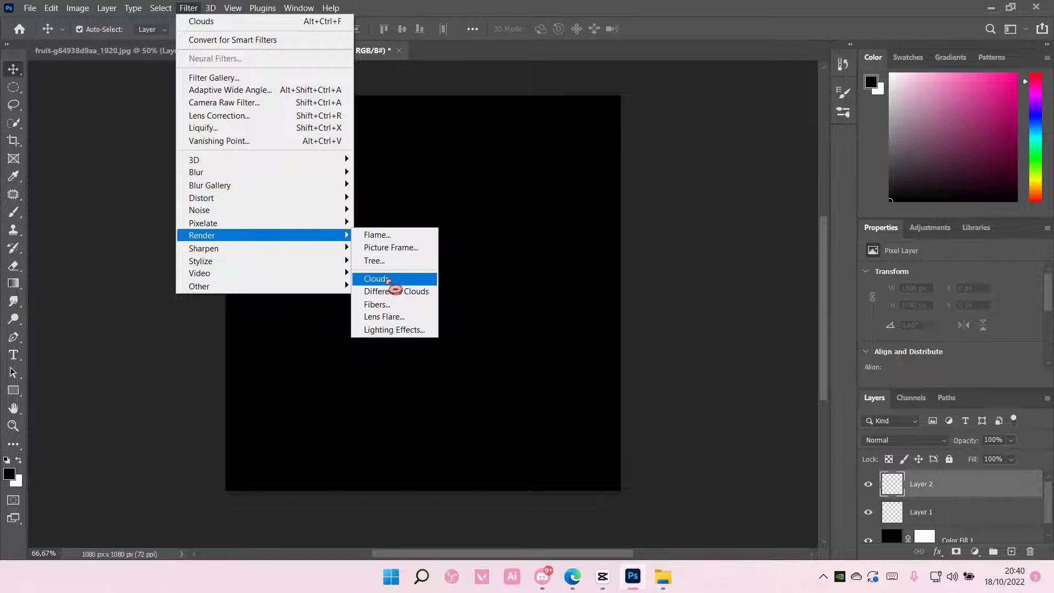
{"action": "left_click", "coordinate": [387, 280]}
Apply a Gaussian Blur with a radius of 1.0 pixel to the clouds layer.
{"action": "left_click", "coordinate": [189, 7]}
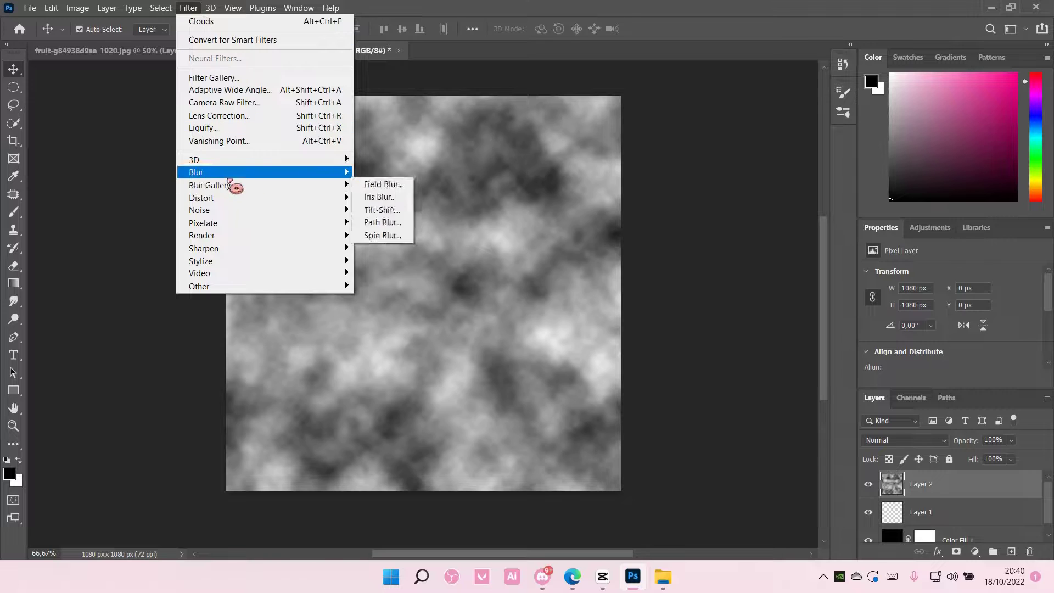
{"action": "mouse_move", "coordinate": [230, 172]}
{"action": "left_click", "coordinate": [388, 225]}
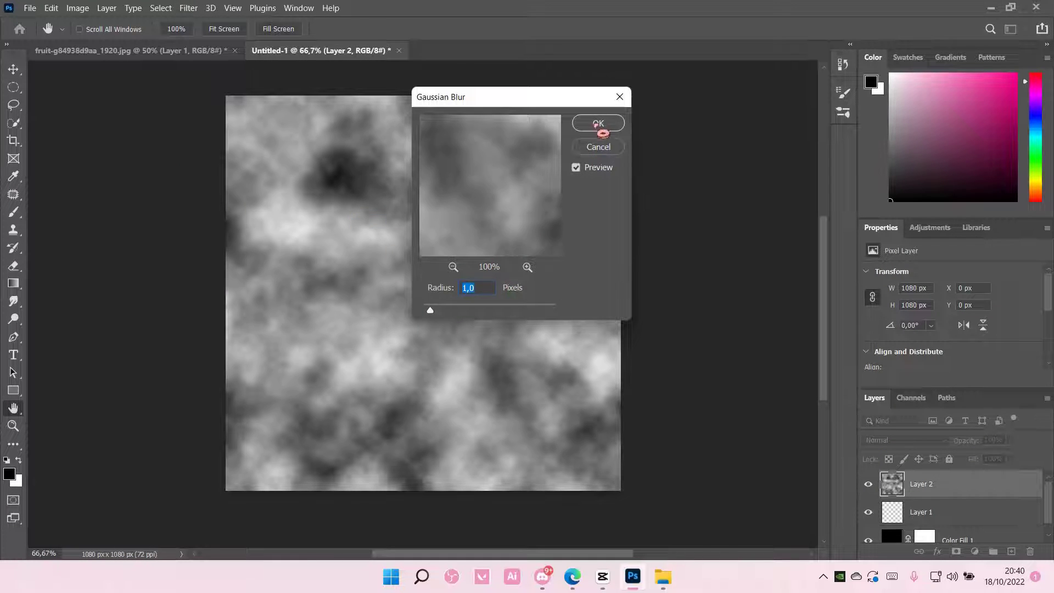
{"action": "left_click", "coordinate": [598, 124]}
Apply the Wave filter to the clouds layer with one sine generator, wavelength 1 to 787 and amplitude 170 to 333.
{"action": "left_click", "coordinate": [188, 7]}
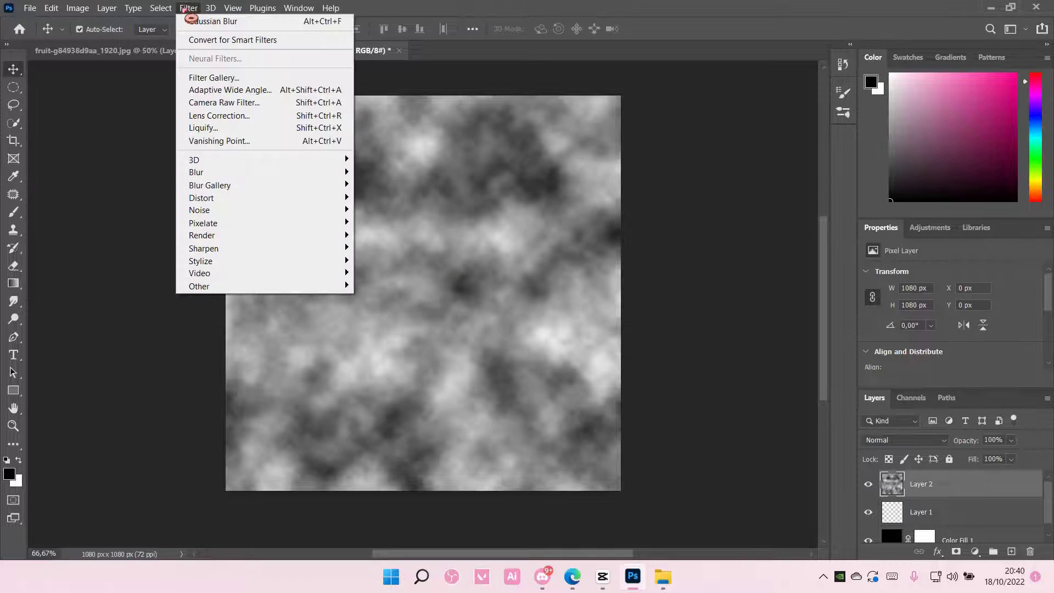
{"action": "mouse_move", "coordinate": [241, 202]}
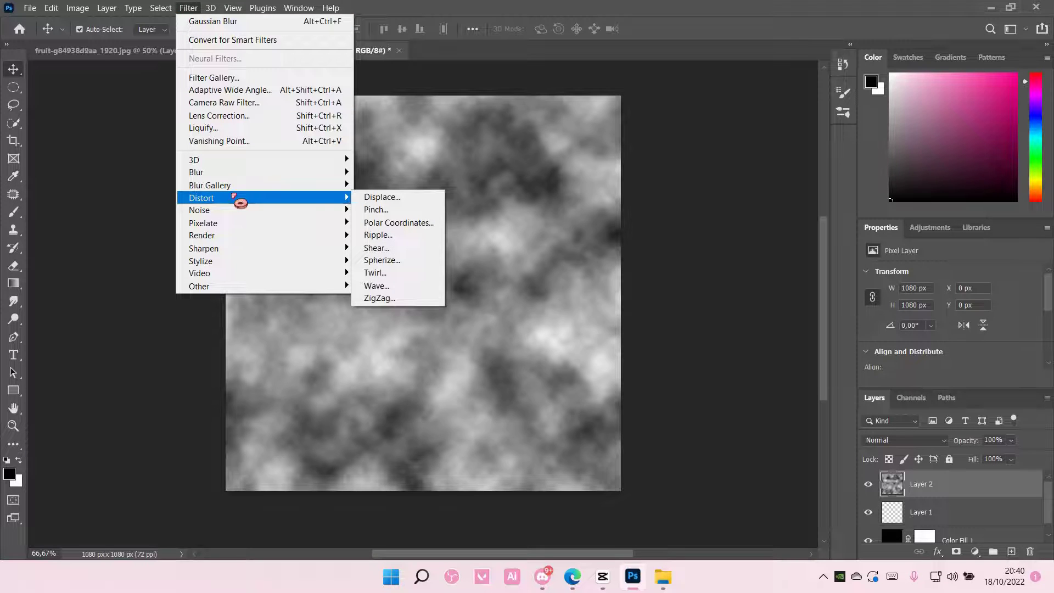
{"action": "left_click", "coordinate": [404, 287]}
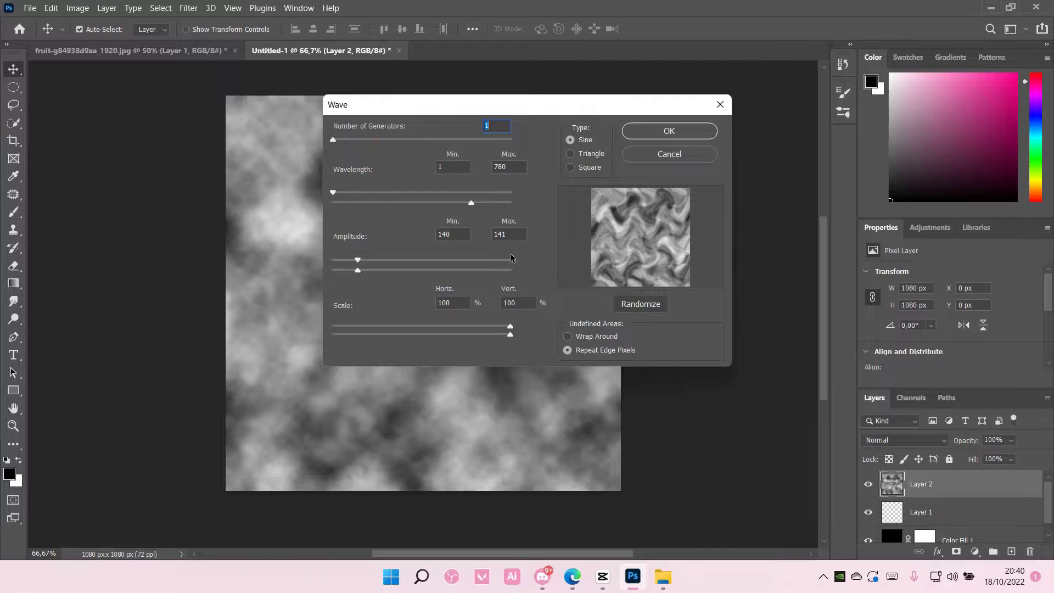
{"action": "left_click_drag", "start_coordinate": [355, 268], "coordinate": [371, 269]}
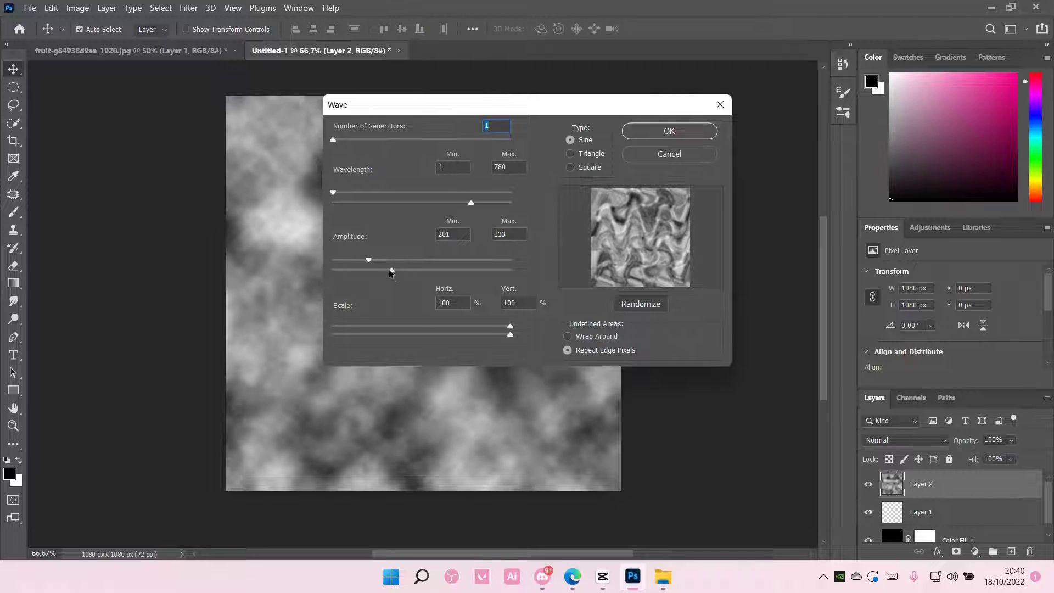
{"action": "left_click_drag", "start_coordinate": [371, 264], "coordinate": [368, 265]}
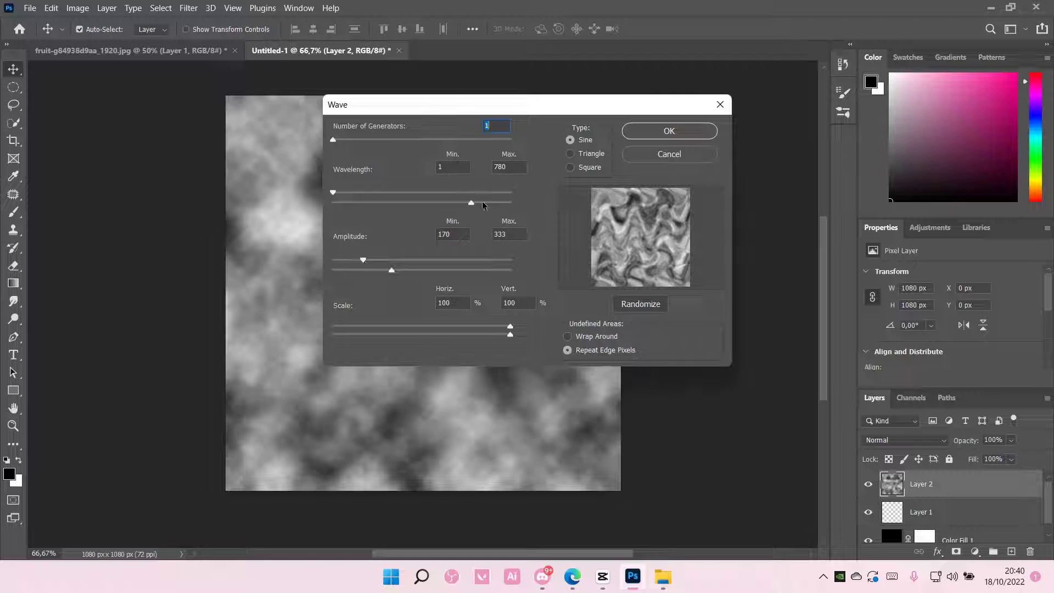
{"action": "left_click_drag", "start_coordinate": [483, 205], "coordinate": [473, 213]}
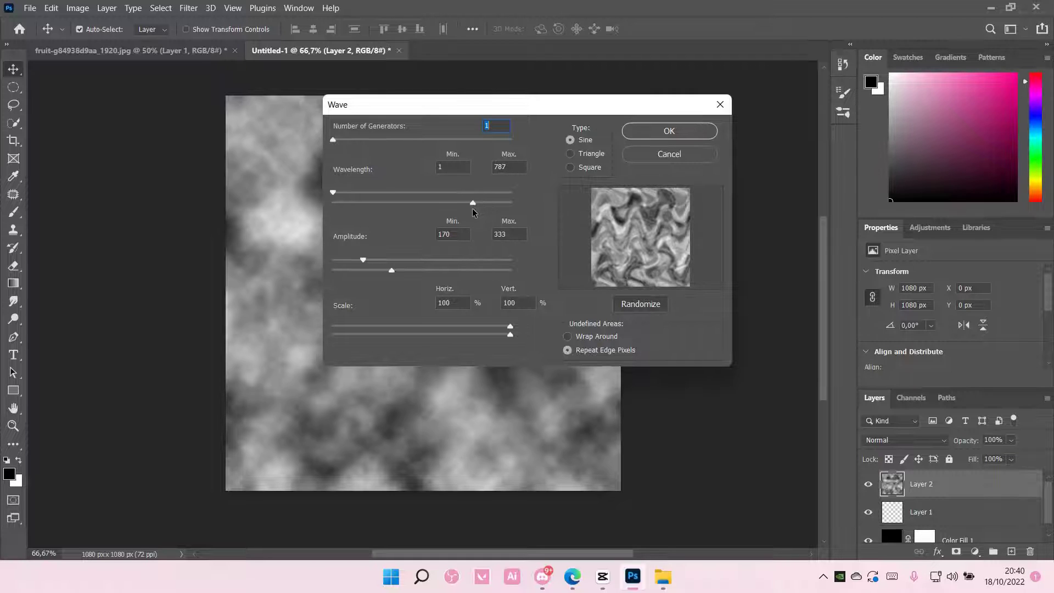
{"action": "left_click", "coordinate": [695, 129]}
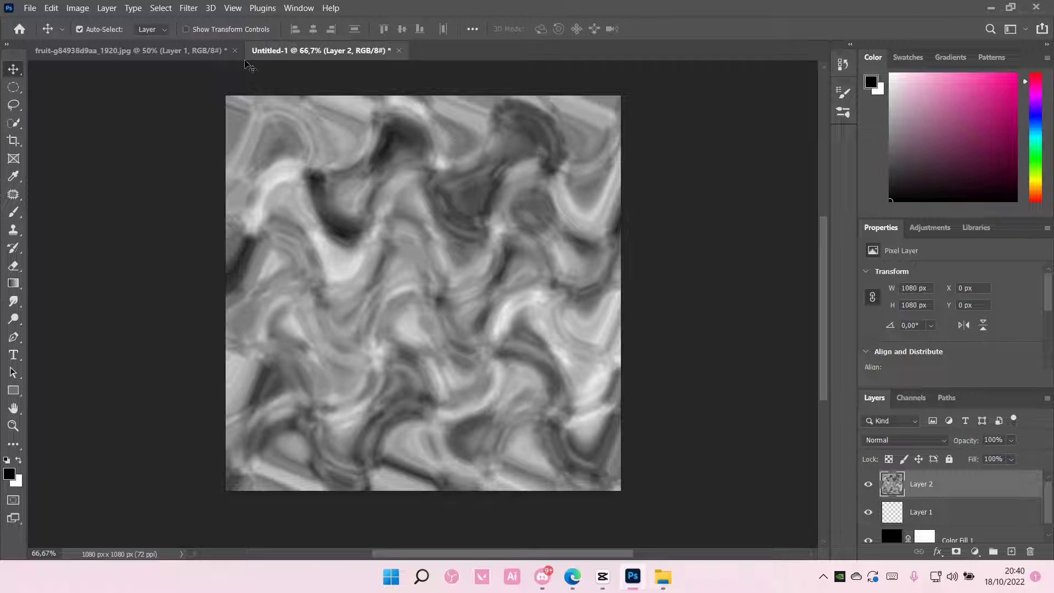
Liquify the wavy layer with the Forward Warp tool at brush size 330, smearing the whole pattern into flowing marble swirls.
{"action": "left_click", "coordinate": [191, 9]}
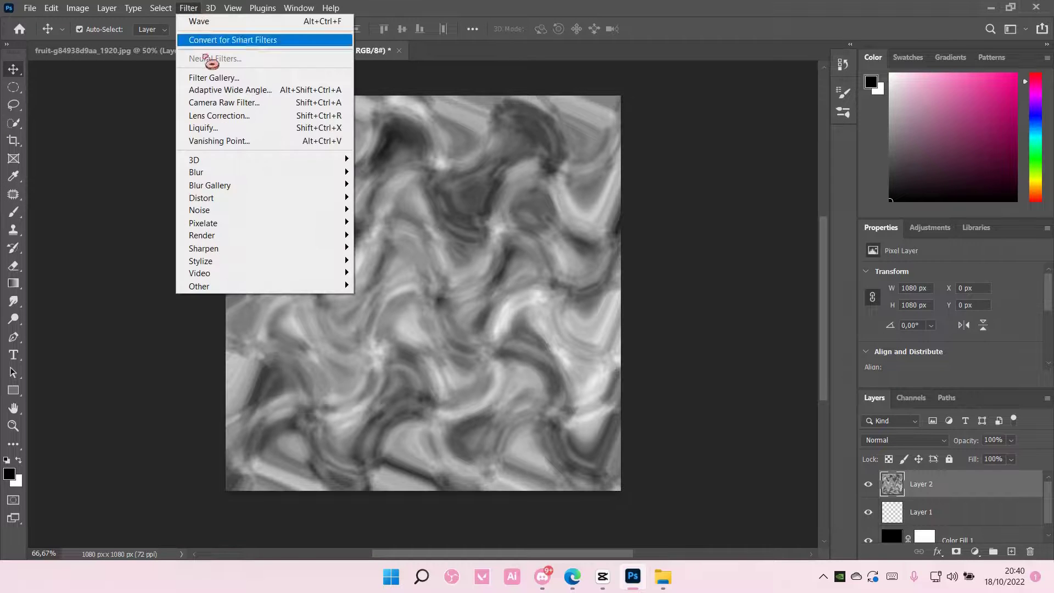
{"action": "left_click", "coordinate": [221, 128]}
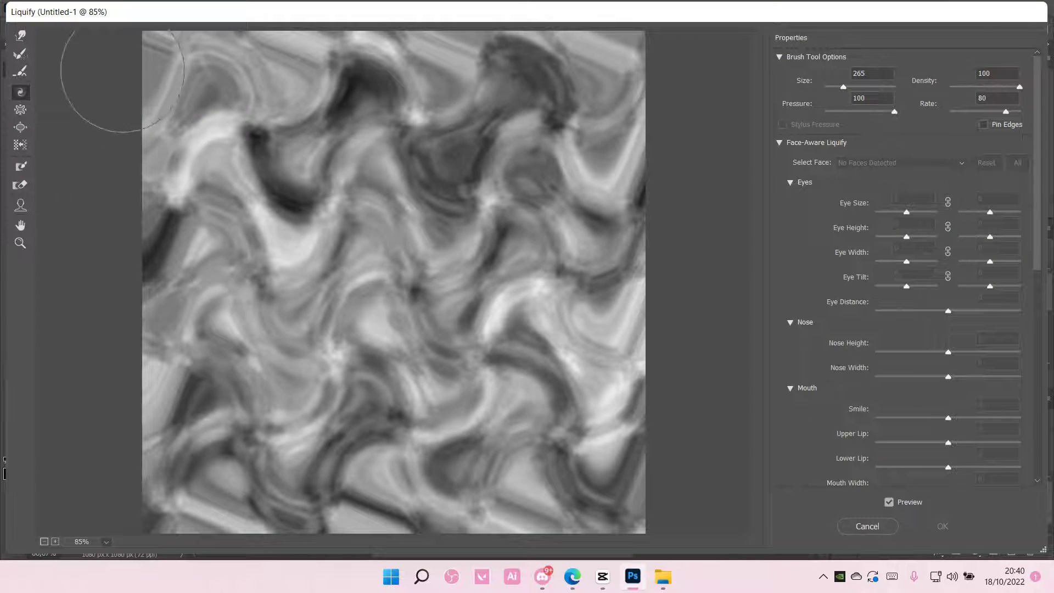
{"action": "left_click", "coordinate": [20, 53]}
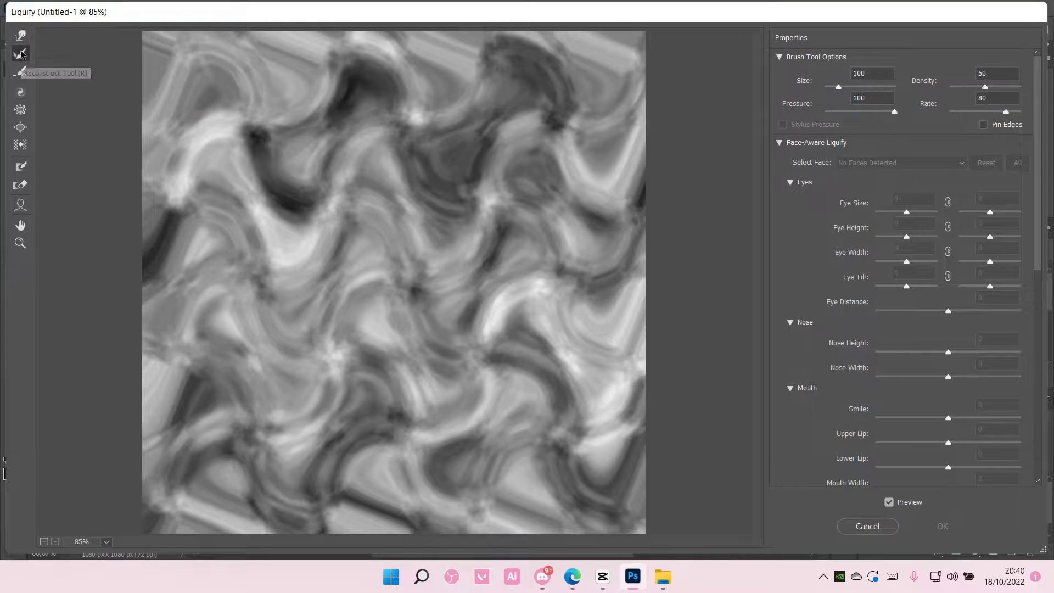
{"action": "left_click", "coordinate": [20, 35]}
{"action": "mouse_move", "coordinate": [335, 285]}
{"action": "left_mouse_down"}
{"action": "mouse_move", "coordinate": [318, 220]}
{"action": "mouse_move", "coordinate": [374, 165]}
{"action": "mouse_move", "coordinate": [278, 99]}
{"action": "mouse_move", "coordinate": [296, 165]}
{"action": "mouse_move", "coordinate": [224, 247]}
{"action": "mouse_move", "coordinate": [189, 353]}
{"action": "mouse_move", "coordinate": [322, 446]}
{"action": "mouse_move", "coordinate": [384, 445]}
{"action": "mouse_move", "coordinate": [379, 329]}
{"action": "mouse_move", "coordinate": [183, 329]}
{"action": "mouse_move", "coordinate": [283, 456]}
{"action": "mouse_move", "coordinate": [417, 428]}
{"action": "mouse_move", "coordinate": [384, 274]}
{"action": "mouse_move", "coordinate": [253, 275]}
{"action": "mouse_move", "coordinate": [511, 421]}
{"action": "mouse_move", "coordinate": [549, 340]}
{"action": "mouse_move", "coordinate": [483, 175]}
{"action": "mouse_move", "coordinate": [384, 247]}
{"action": "mouse_move", "coordinate": [310, 201]}
{"action": "mouse_move", "coordinate": [418, 121]}
{"action": "mouse_move", "coordinate": [286, 126]}
{"action": "mouse_move", "coordinate": [113, 199]}
{"action": "mouse_move", "coordinate": [76, 149]}
{"action": "mouse_move", "coordinate": [165, 88]}
{"action": "mouse_move", "coordinate": [138, 187]}
{"action": "mouse_move", "coordinate": [61, 319]}
{"action": "mouse_move", "coordinate": [270, 218]}
{"action": "mouse_move", "coordinate": [66, 220]}
{"action": "mouse_move", "coordinate": [329, 400]}
{"action": "mouse_move", "coordinate": [494, 434]}
{"action": "mouse_move", "coordinate": [281, 249]}
{"action": "mouse_move", "coordinate": [385, 401]}
{"action": "mouse_move", "coordinate": [467, 494]}
{"action": "mouse_move", "coordinate": [632, 434]}
{"action": "mouse_move", "coordinate": [610, 316]}
{"action": "mouse_move", "coordinate": [388, 224]}
{"action": "mouse_move", "coordinate": [146, 446]}
{"action": "mouse_move", "coordinate": [287, 443]}
{"action": "mouse_move", "coordinate": [231, 353]}
{"action": "mouse_move", "coordinate": [59, 447]}
{"action": "mouse_move", "coordinate": [302, 330]}
{"action": "mouse_move", "coordinate": [392, 439]}
{"action": "mouse_move", "coordinate": [420, 220]}
{"action": "mouse_move", "coordinate": [640, 122]}
{"action": "mouse_move", "coordinate": [329, 33]}
{"action": "mouse_move", "coordinate": [623, 106]}
{"action": "mouse_move", "coordinate": [630, 251]}
{"action": "mouse_move", "coordinate": [670, 330]}
{"action": "mouse_move", "coordinate": [653, 439]}
{"action": "mouse_move", "coordinate": [522, 545]}
{"action": "left_mouse_up"}
{"action": "mouse_move", "coordinate": [254, 525]}
{"action": "left_mouse_down"}
{"action": "mouse_move", "coordinate": [140, 379]}
{"action": "mouse_move", "coordinate": [149, 248]}
{"action": "mouse_move", "coordinate": [126, 159]}
{"action": "mouse_move", "coordinate": [74, 264]}
{"action": "mouse_move", "coordinate": [94, 270]}
{"action": "mouse_move", "coordinate": [146, 235]}
{"action": "mouse_move", "coordinate": [137, 231]}
{"action": "left_mouse_up"}
{"action": "mouse_move", "coordinate": [352, 307]}
{"action": "left_mouse_down"}
{"action": "mouse_move", "coordinate": [426, 176]}
{"action": "mouse_move", "coordinate": [377, 405]}
{"action": "mouse_move", "coordinate": [165, 401]}
{"action": "mouse_move", "coordinate": [231, 231]}
{"action": "mouse_move", "coordinate": [384, 348]}
{"action": "mouse_move", "coordinate": [395, 466]}
{"action": "mouse_move", "coordinate": [357, 220]}
{"action": "mouse_move", "coordinate": [236, 126]}
{"action": "mouse_move", "coordinate": [113, 110]}
{"action": "mouse_move", "coordinate": [108, 82]}
{"action": "mouse_move", "coordinate": [143, 102]}
{"action": "mouse_move", "coordinate": [77, 209]}
{"action": "mouse_move", "coordinate": [91, 258]}
{"action": "mouse_move", "coordinate": [104, 236]}
{"action": "mouse_move", "coordinate": [126, 494]}
{"action": "mouse_move", "coordinate": [155, 294]}
{"action": "mouse_move", "coordinate": [102, 201]}
{"action": "left_mouse_up"}
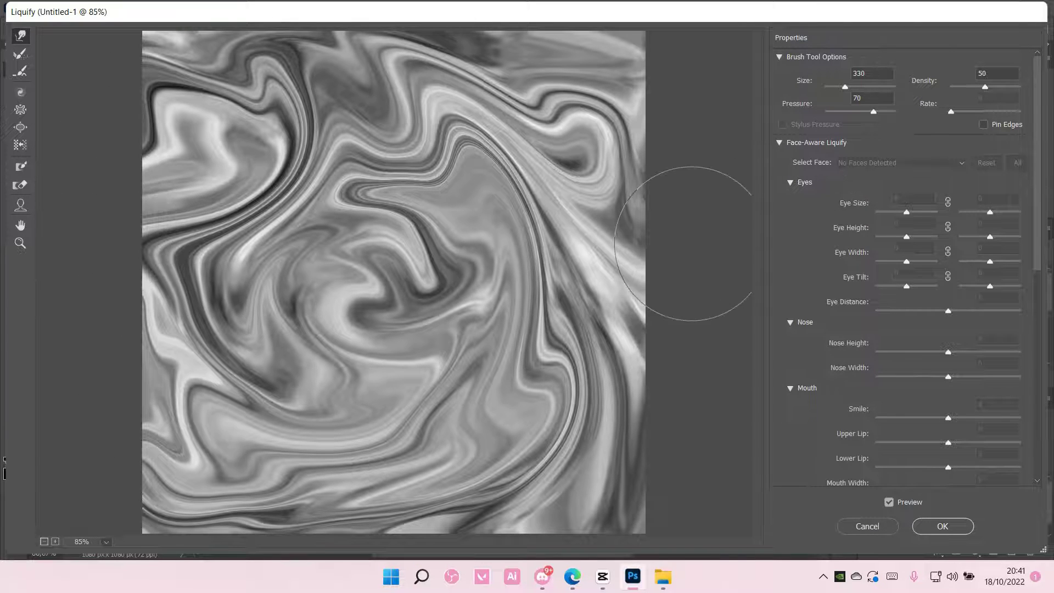
{"action": "left_click", "coordinate": [942, 525]}
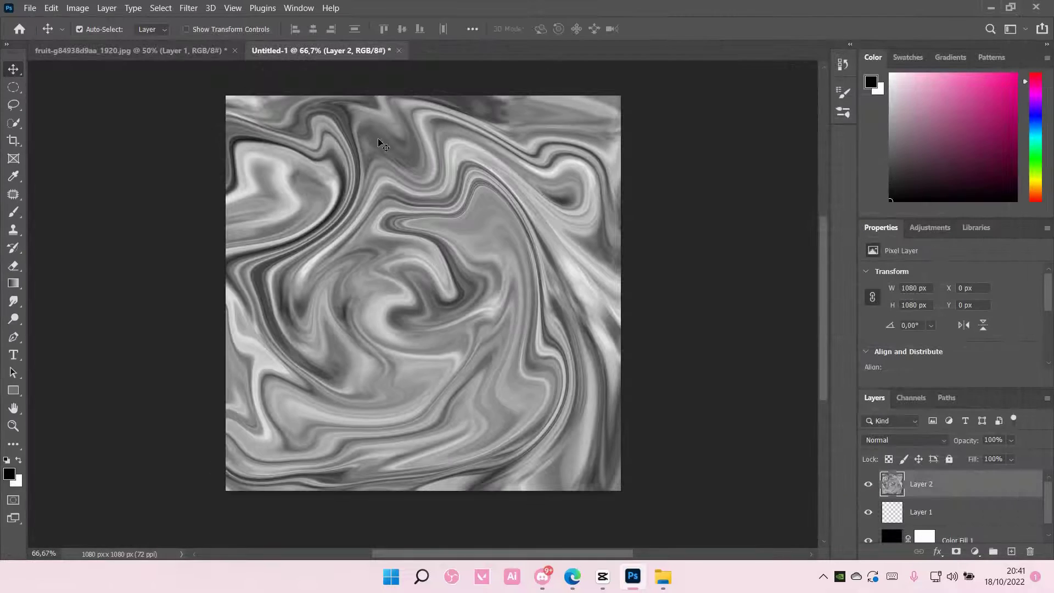
Try reapplying the last Liquify distortion to the marbled layer.
{"action": "left_click", "coordinate": [189, 8]}
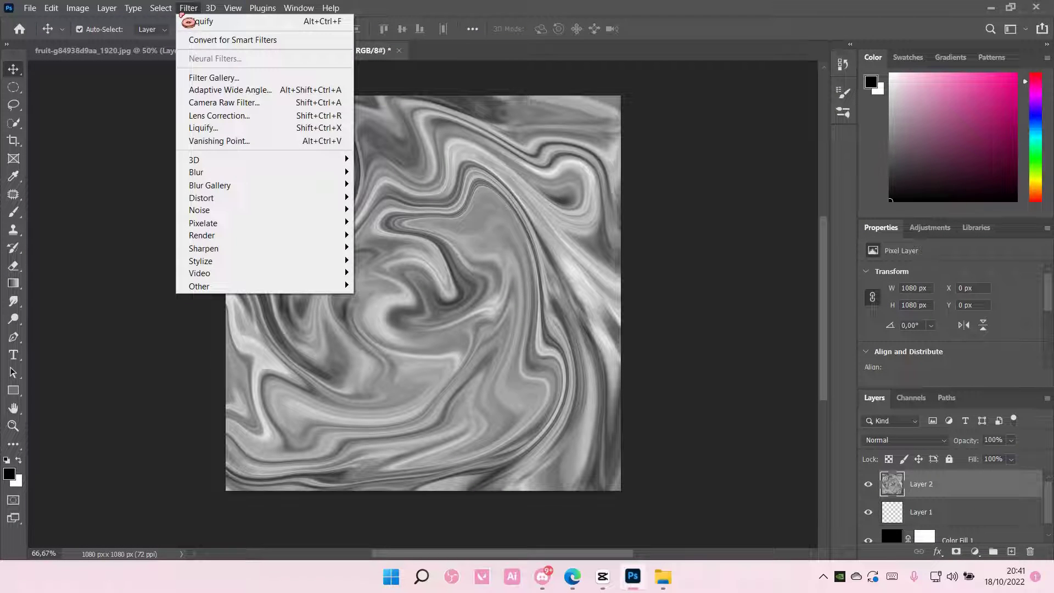
{"action": "left_click", "coordinate": [232, 39]}
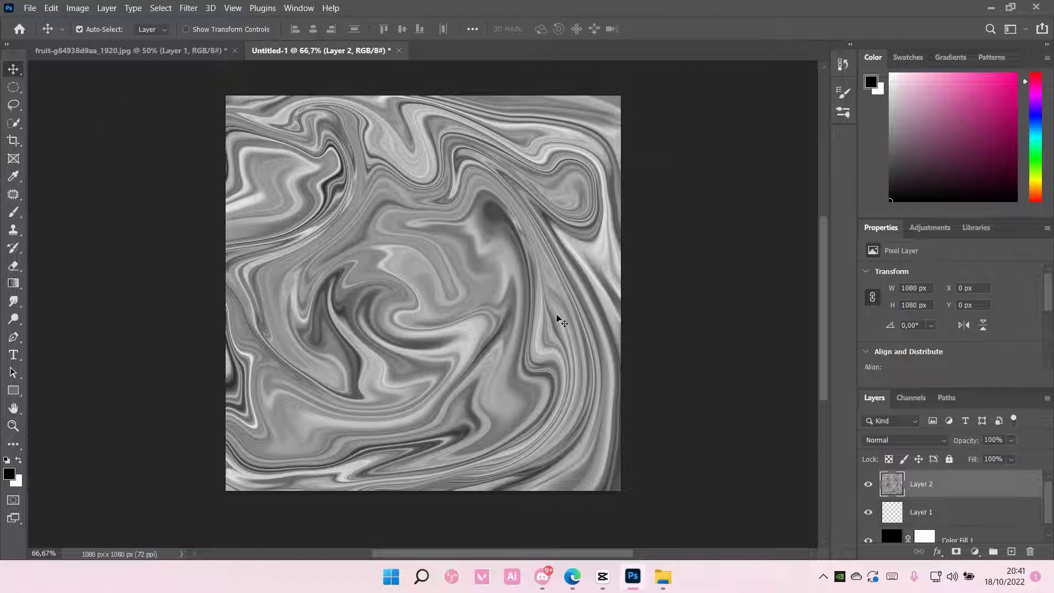
Liquify the marbled layer with the Twirl tool at size 493 and rate 92, making a large swirl in the image's upper-left area.
{"action": "left_click", "coordinate": [189, 9]}
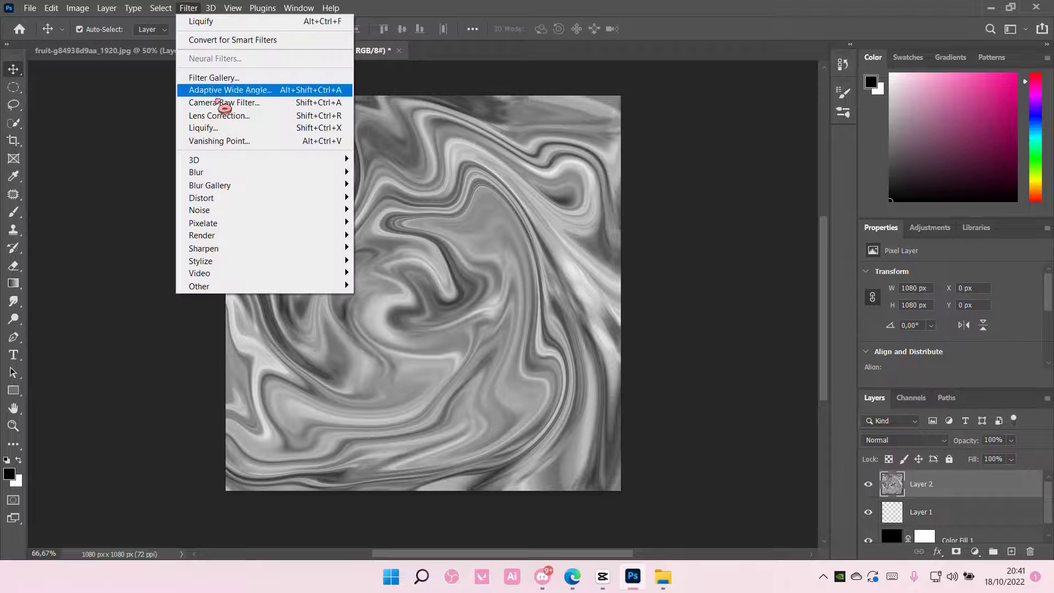
{"action": "left_click", "coordinate": [225, 130]}
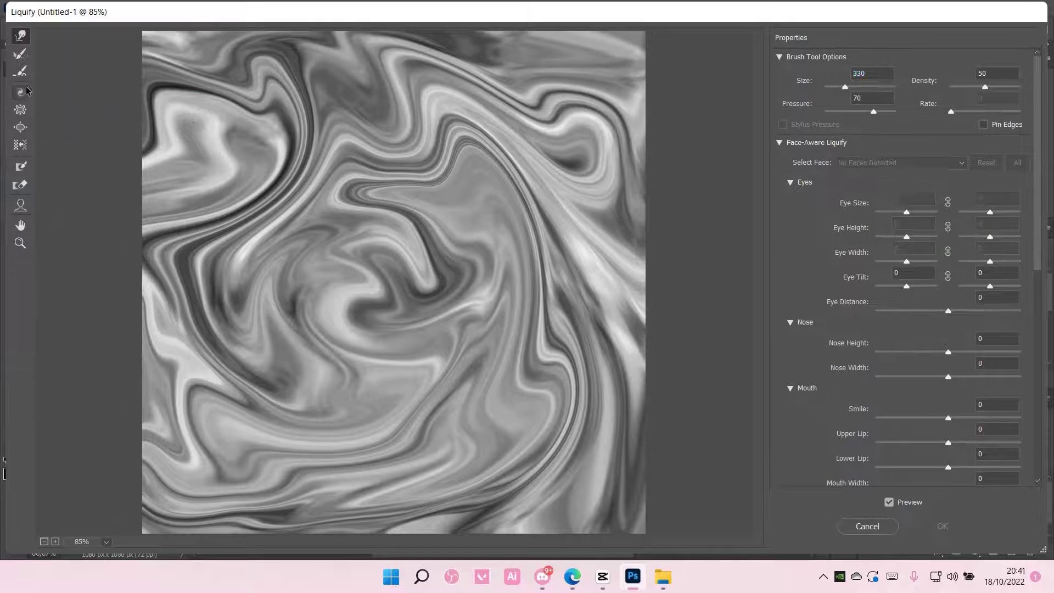
{"action": "left_click", "coordinate": [23, 94]}
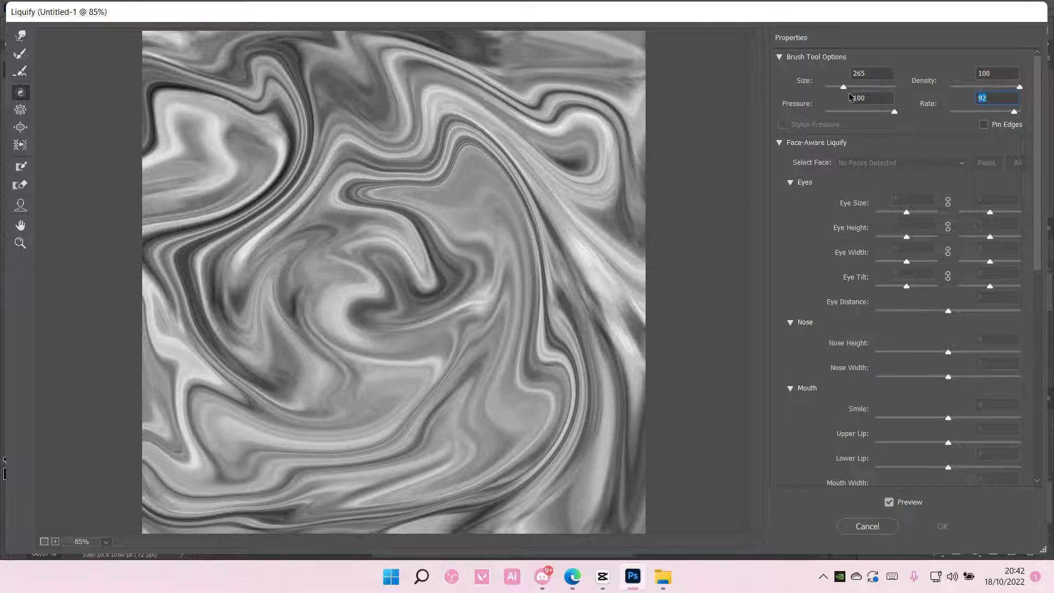
{"action": "left_click_drag", "start_coordinate": [848, 88], "coordinate": [846, 88]}
{"action": "left_click_drag", "start_coordinate": [252, 165], "coordinate": [299, 223]}
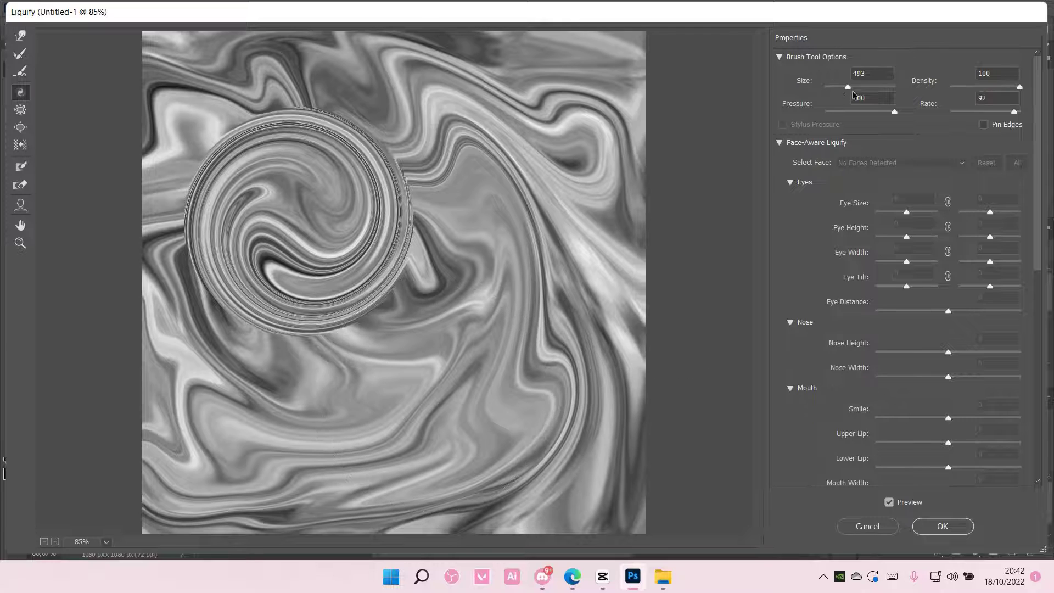
Twirl a smaller swirl right of the image's center with the brush size set to 265.
{"action": "left_click_drag", "start_coordinate": [845, 89], "coordinate": [842, 88]}
{"action": "left_click_drag", "start_coordinate": [521, 317], "coordinate": [520, 317]}
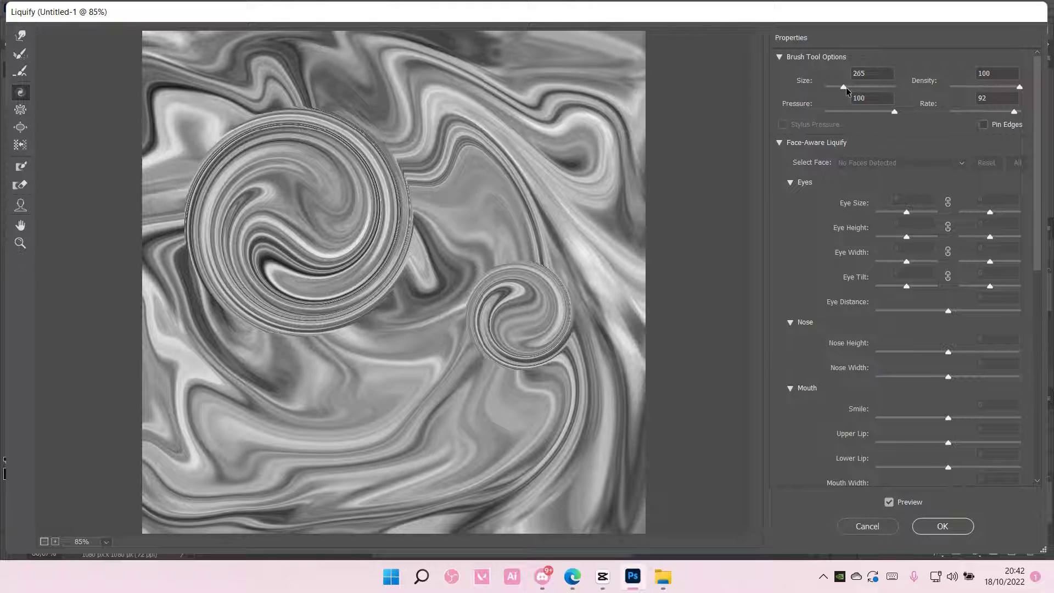
Twirl a third swirl in the image's lower middle with the brush size set to 367, and apply the Liquify filter.
{"action": "left_click_drag", "start_coordinate": [848, 88], "coordinate": [850, 87]}
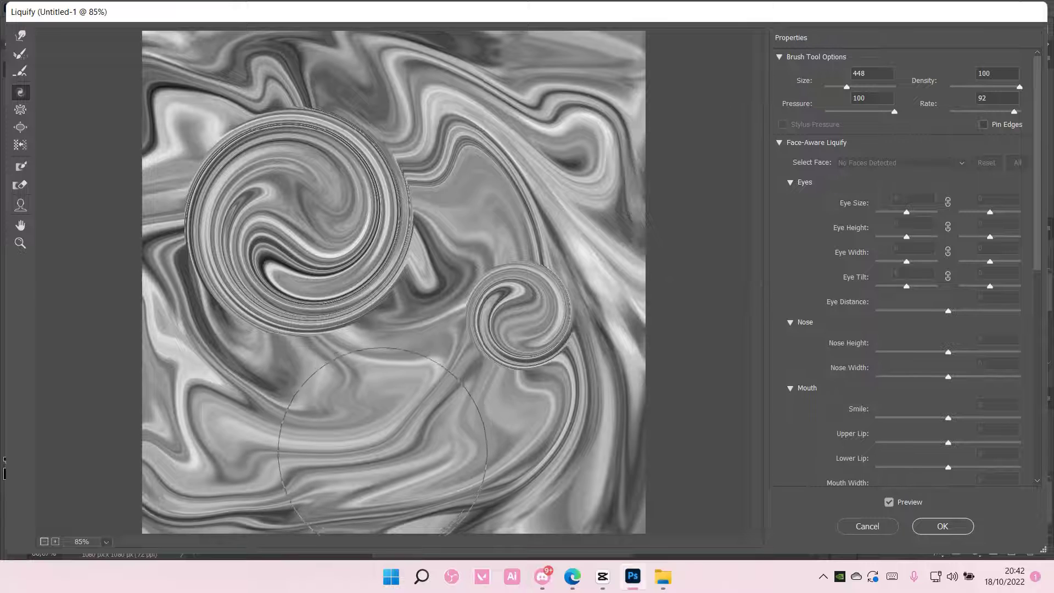
{"action": "left_click_drag", "start_coordinate": [381, 460], "coordinate": [381, 460]}
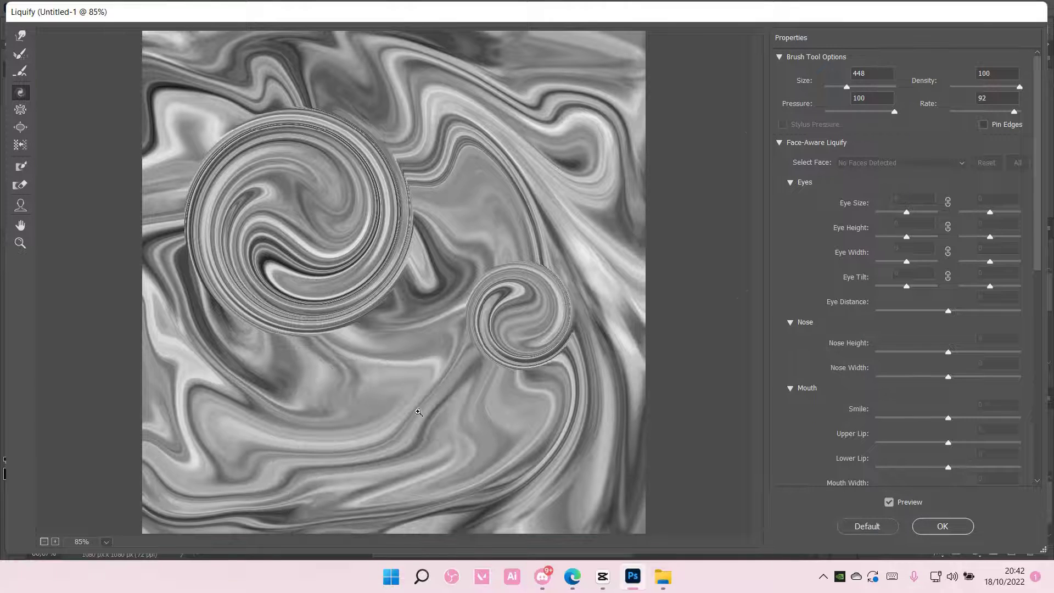
{"action": "left_click_drag", "start_coordinate": [838, 87], "coordinate": [840, 87]}
{"action": "left_click_drag", "start_coordinate": [848, 86], "coordinate": [849, 86]}
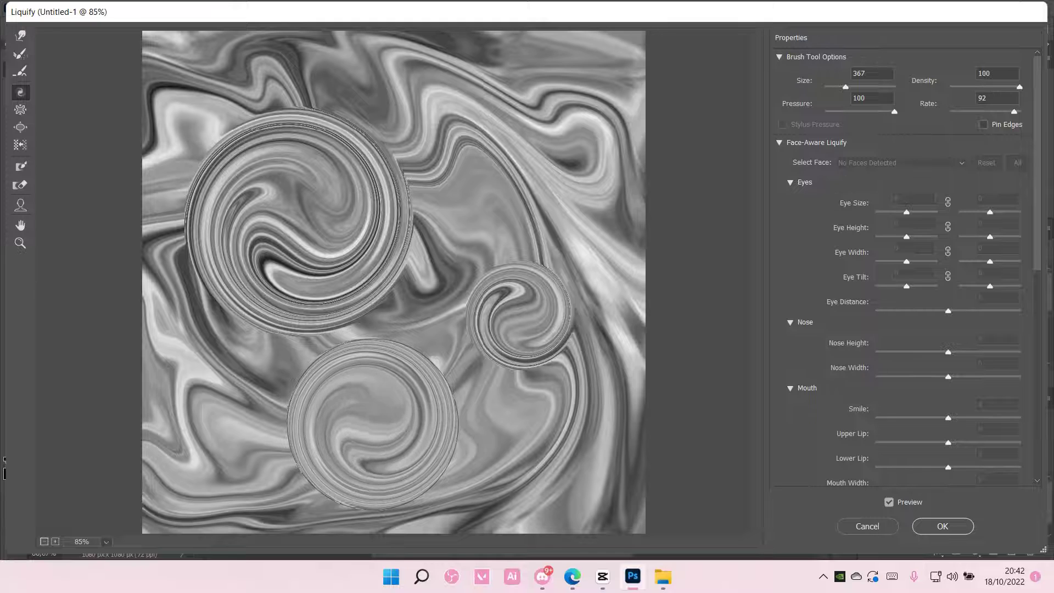
{"action": "left_click", "coordinate": [924, 524]}
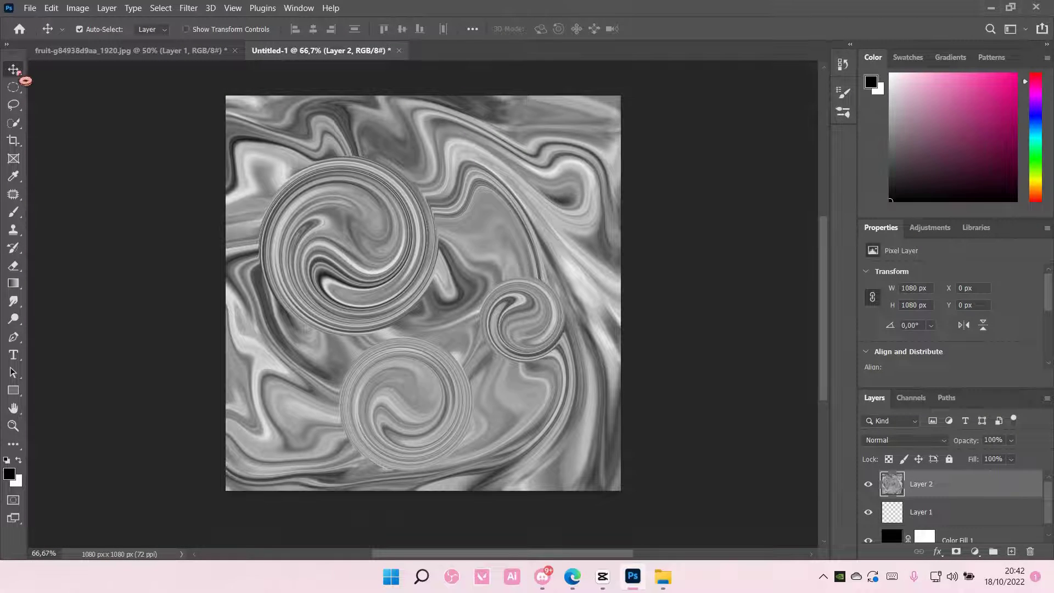
Draw a circular selection about 473 px across around the large swirl in the image's upper-left area.
{"action": "left_click", "coordinate": [14, 86]}
{"action": "left_click_drag", "start_coordinate": [268, 165], "coordinate": [387, 272]}
{"action": "left_click", "coordinate": [278, 182]}
{"action": "left_click_drag", "start_coordinate": [263, 167], "coordinate": [442, 336]}
Nudge the circular selection to X 99 px, Y 166 px so it lines up with the large swirl.
{"action": "key", "text": "Up"}
{"action": "key", "text": "Up"}
{"action": "key", "text": "Up"}
{"action": "key", "text": "Up"}
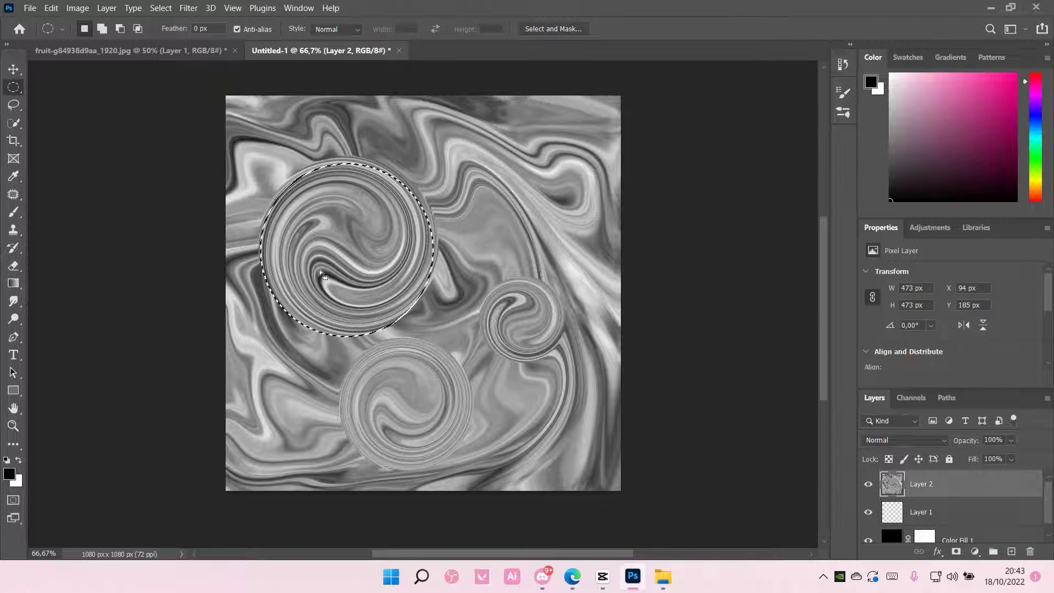
{"action": "key", "text": "Up"}
{"action": "key", "text": "Up"}
{"action": "key", "text": "Up"}
{"action": "key", "text": "Up"}
{"action": "key", "text": "Up"}
{"action": "key", "text": "Up"}
{"action": "key", "text": "Up"}
{"action": "key", "text": "Up"}
{"action": "key", "text": "Up"}
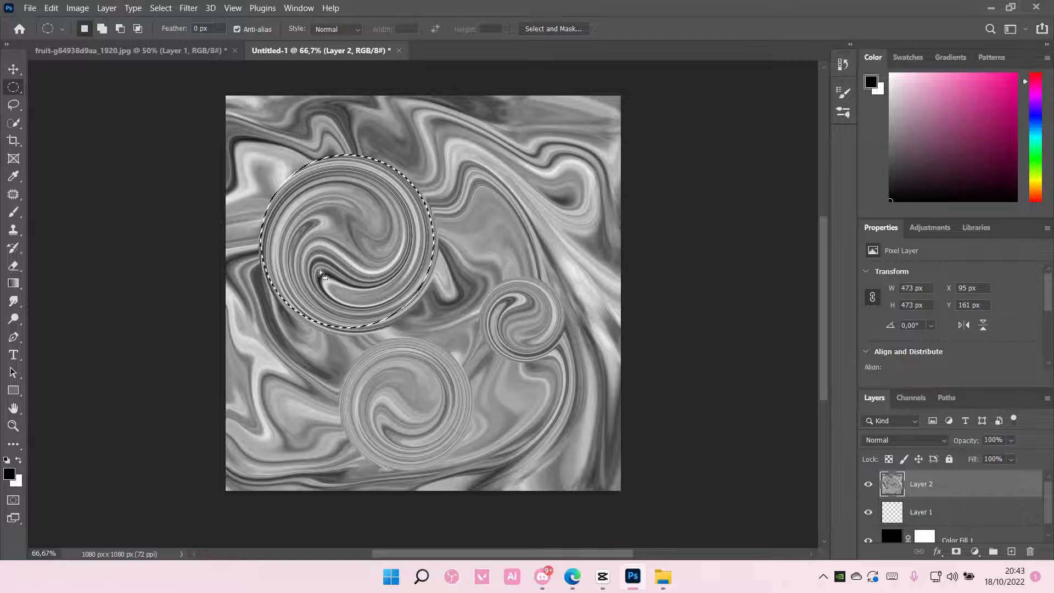
{"action": "key", "text": "Right"}
{"action": "key", "text": "Right"}
{"action": "key", "text": "Right"}
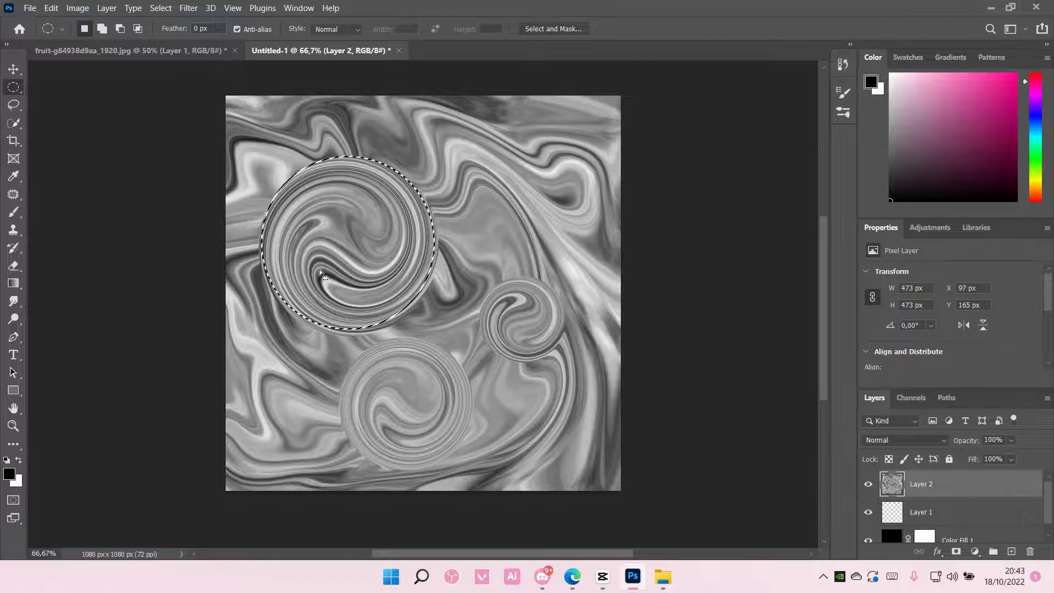
{"action": "key", "text": "Right"}
{"action": "key", "text": "Right"}
{"action": "key", "text": "Down"}
{"action": "key", "text": "Down"}
{"action": "key", "text": "Down"}
{"action": "key", "text": "Down"}
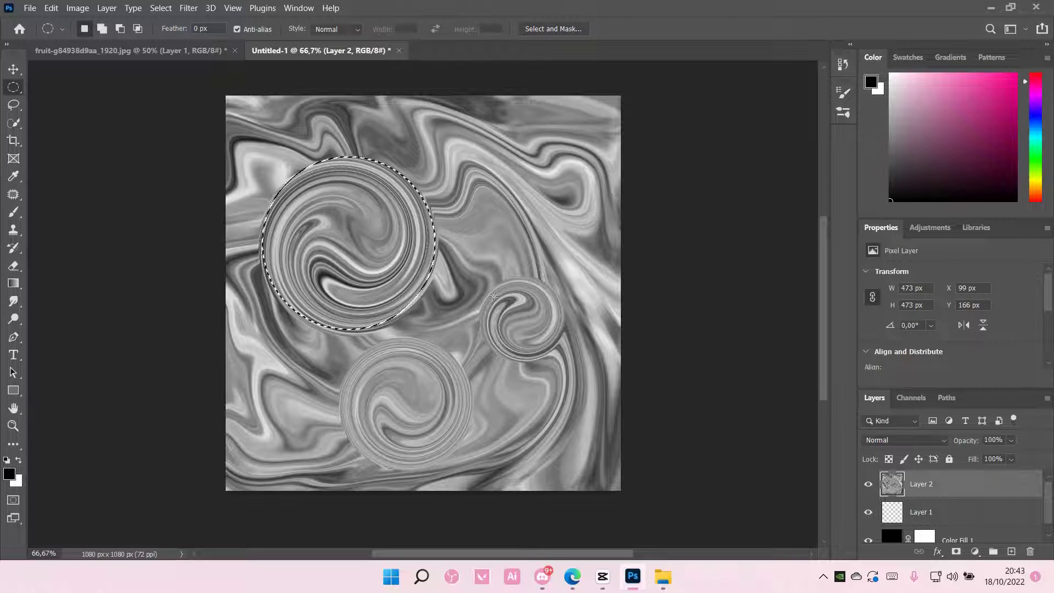
Add a circle around the small swirl to the selection and nudge the combined selection left to X 85 px.
{"action": "left_click_drag", "start_coordinate": [485, 280], "coordinate": [564, 362]}
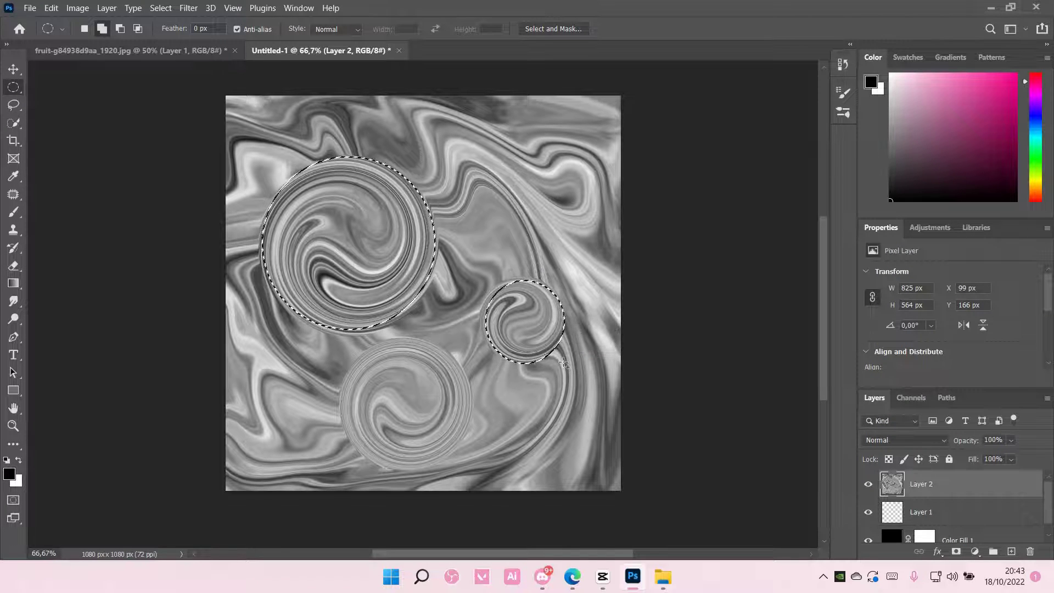
{"action": "key", "text": "Left"}
{"action": "key", "text": "Left"}
{"action": "key", "text": "Left"}
{"action": "key", "text": "Left"}
{"action": "key", "text": "Left"}
{"action": "key", "text": "Left"}
{"action": "key", "text": "Left"}
{"action": "key", "text": "Left"}
{"action": "key", "text": "Left"}
{"action": "key", "text": "Left"}
{"action": "key", "text": "Left"}
{"action": "key", "text": "Left"}
{"action": "key", "text": "Left"}
{"action": "key", "text": "Left"}
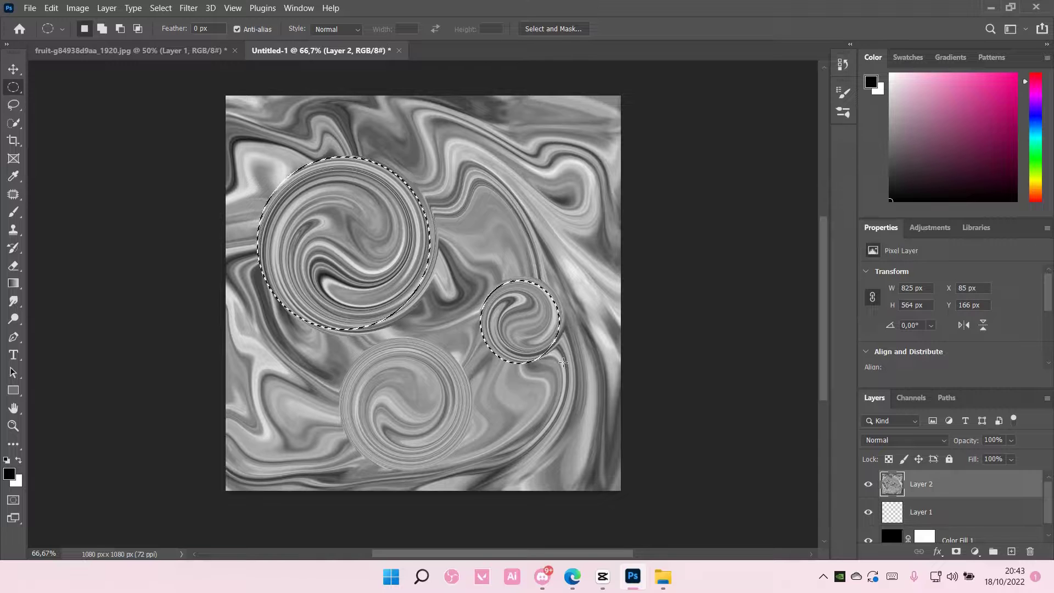
Add a circle around the lower swirl to the selection and copy the three selected swirls to a new layer.
{"action": "key", "text": "shift"}
{"action": "left_click_drag", "start_coordinate": [323, 342], "coordinate": [454, 441]}
{"action": "key", "text": "ctrl+z"}
{"action": "key", "text": "shift"}
{"action": "left_click_drag", "start_coordinate": [338, 336], "coordinate": [470, 470]}
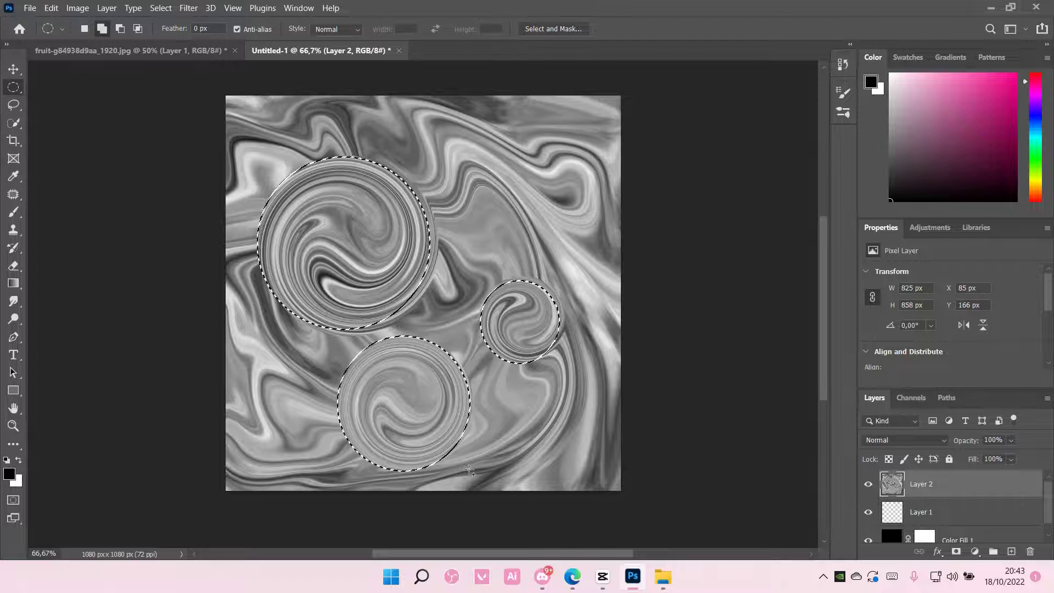
{"action": "key", "text": "ctrl+j"}
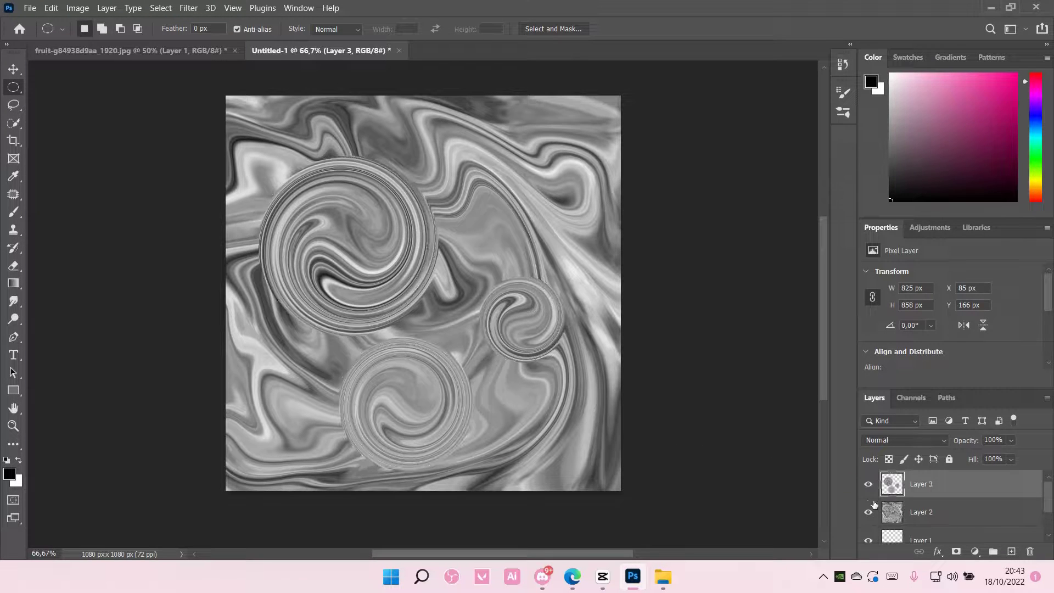
Hide the marbled Layer 2, and delete it together with the empty Layer 1.
{"action": "left_click", "coordinate": [868, 512]}
{"action": "left_click_drag", "start_coordinate": [892, 519], "coordinate": [968, 530]}
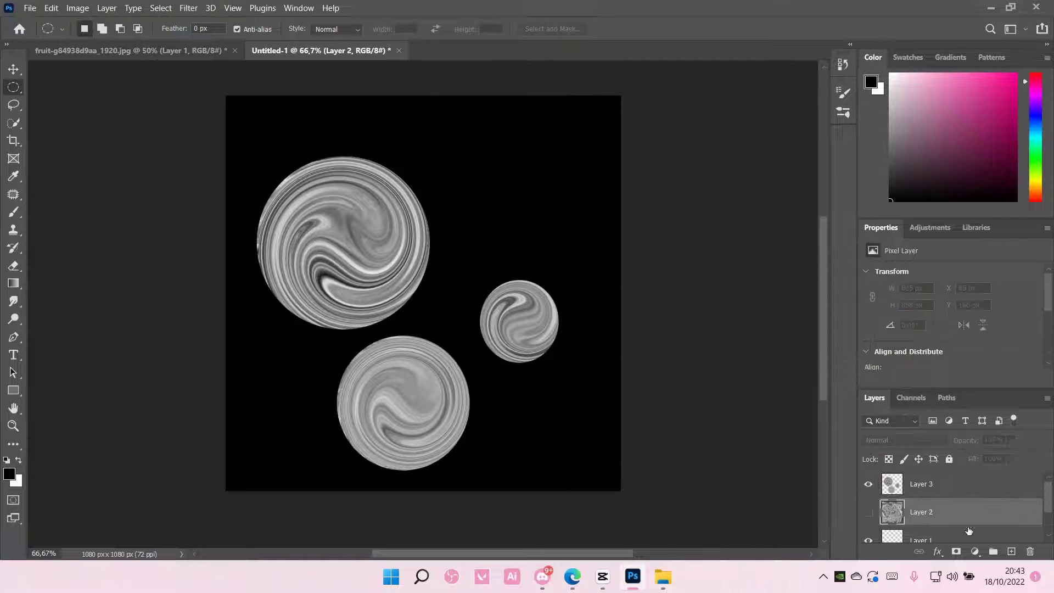
{"action": "left_click", "coordinate": [1030, 553]}
{"action": "left_click", "coordinate": [501, 224]}
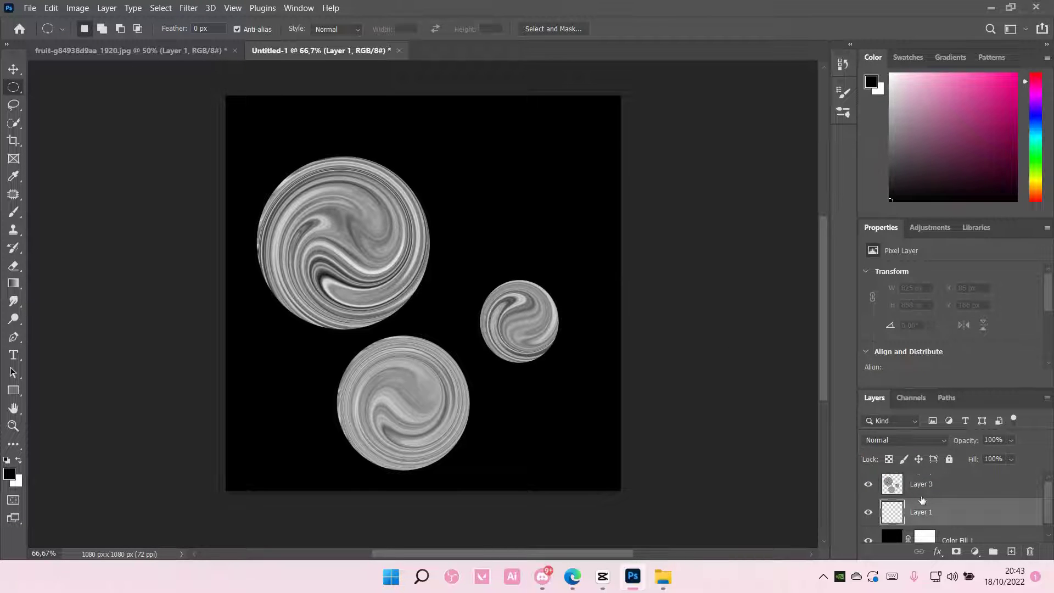
{"action": "scroll", "coordinate": [925, 510], "scroll_direction": "down", "scroll_amount": 1}
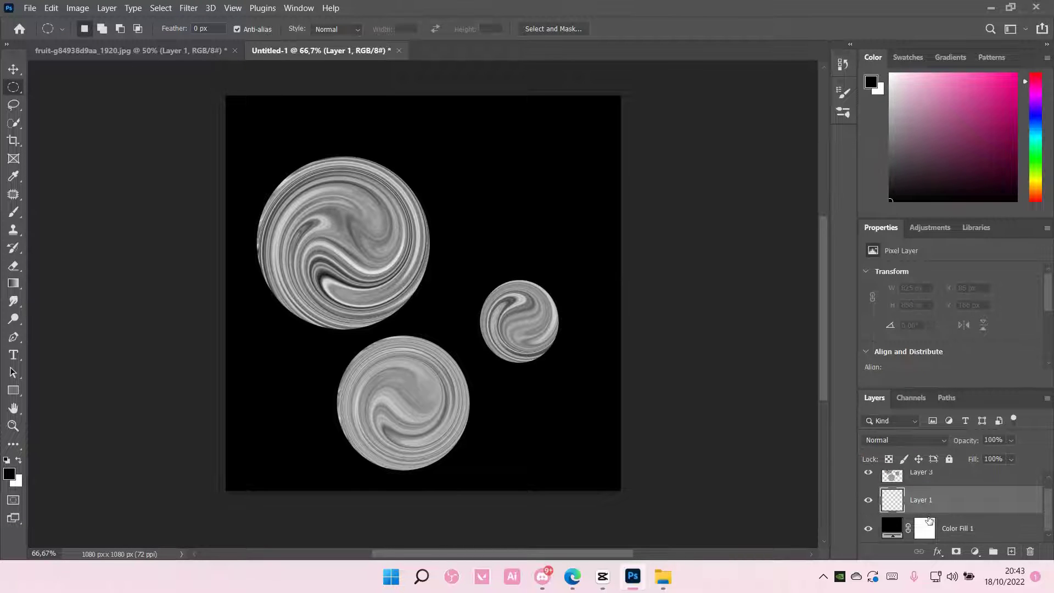
{"action": "left_click", "coordinate": [1030, 553]}
{"action": "left_click", "coordinate": [505, 288]}
Move the three-swirl layer to X 97 px, Y 94 px and add a Gradient Map adjustment layer above it.
{"action": "left_click", "coordinate": [13, 75]}
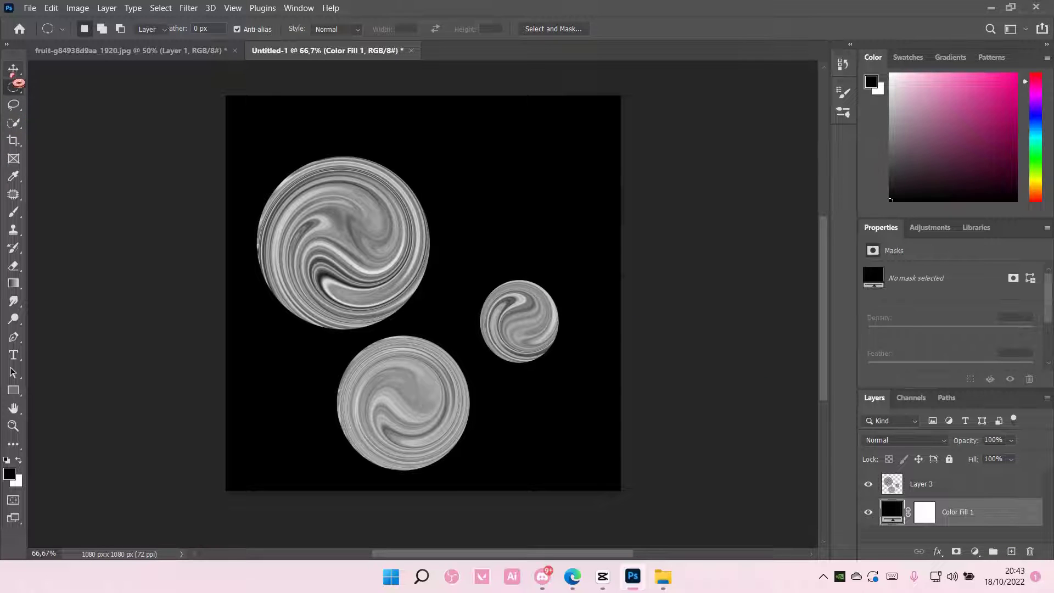
{"action": "left_click_drag", "start_coordinate": [511, 344], "coordinate": [515, 318]}
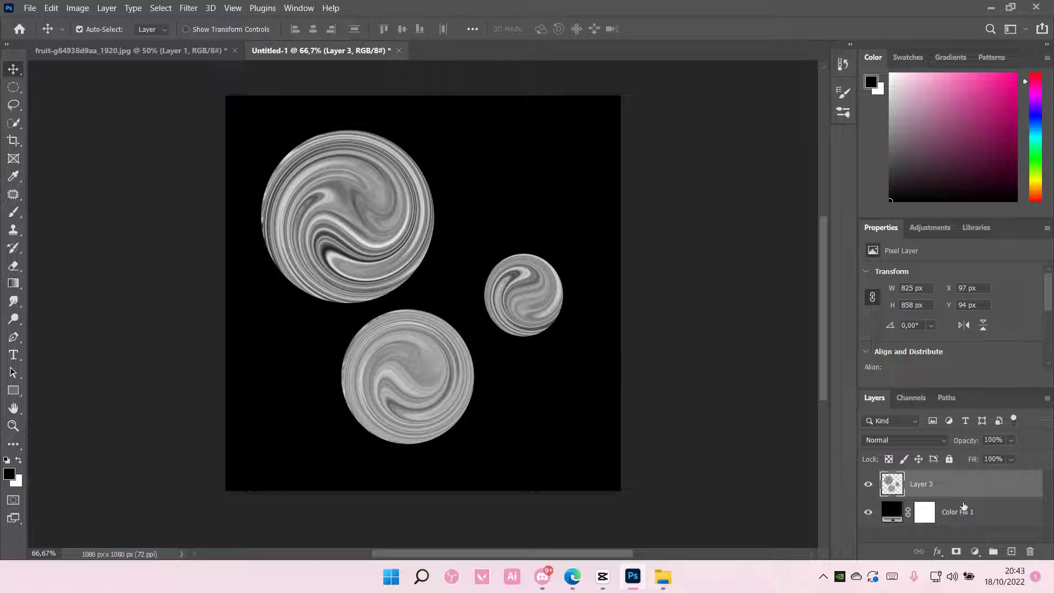
{"action": "left_click", "coordinate": [933, 230]}
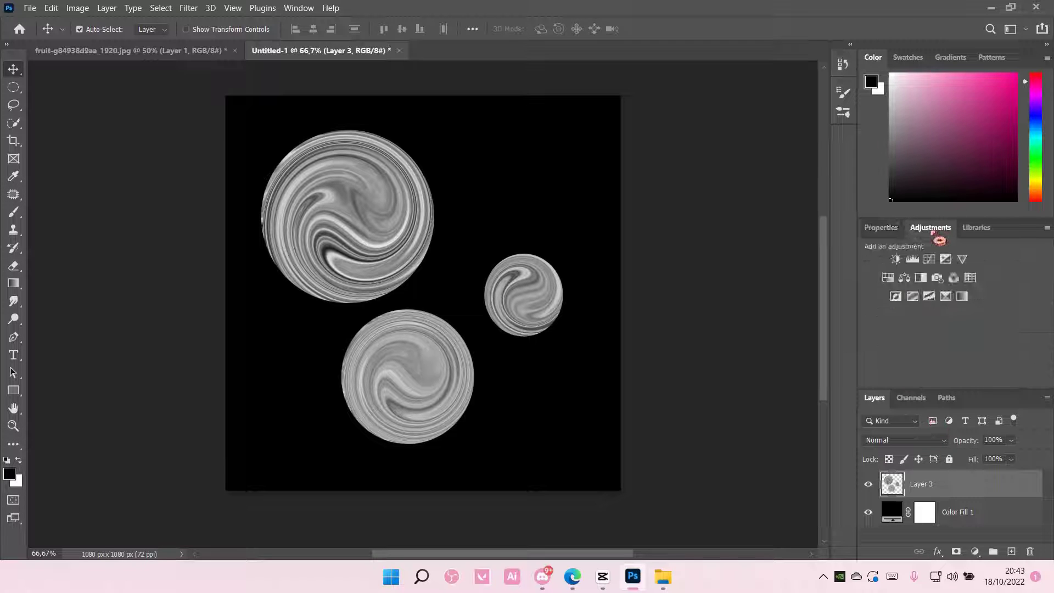
{"action": "left_click", "coordinate": [961, 296]}
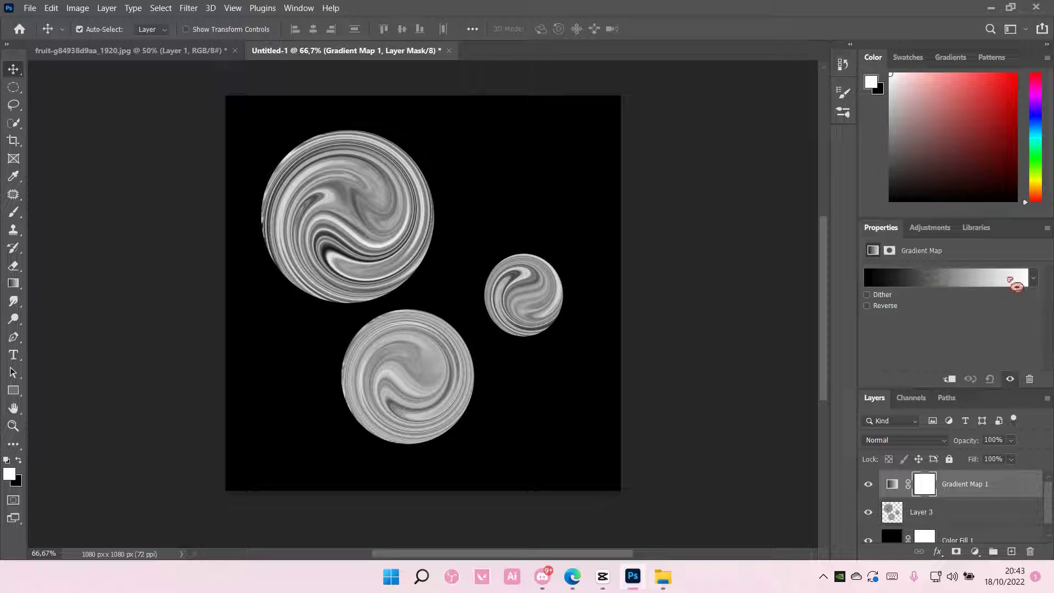
Try Iridescent presets on the gradient map, including the green-to-pink and teal-to-purple gradients.
{"action": "left_click", "coordinate": [1034, 279]}
{"action": "left_click", "coordinate": [943, 346]}
{"action": "scroll", "coordinate": [943, 345], "scroll_direction": "down", "scroll_amount": 1}
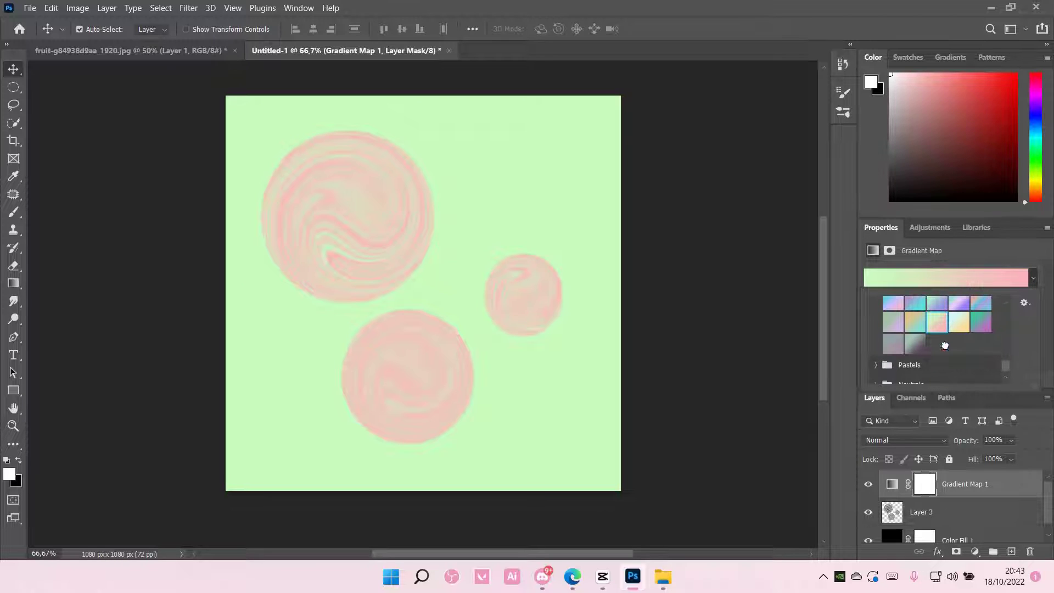
{"action": "left_click", "coordinate": [959, 323]}
{"action": "left_click", "coordinate": [981, 323]}
{"action": "scroll", "coordinate": [975, 352], "scroll_direction": "down", "scroll_amount": 1}
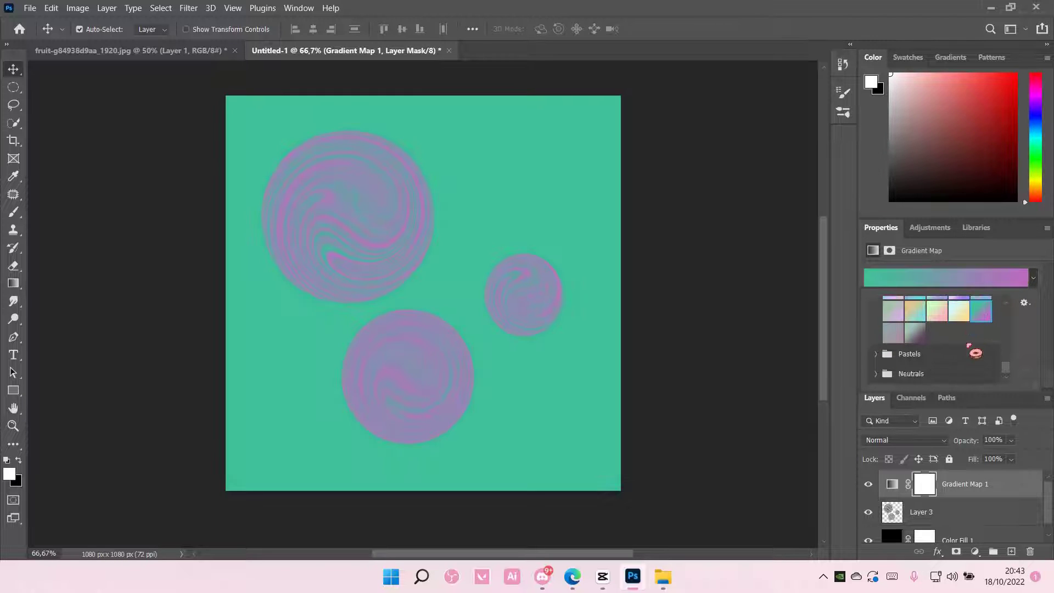
Expand the Pastels presets and try the blue-to-pink and pink-to-purple gradients on the gradient map.
{"action": "left_click", "coordinate": [919, 358]}
{"action": "left_click", "coordinate": [877, 356]}
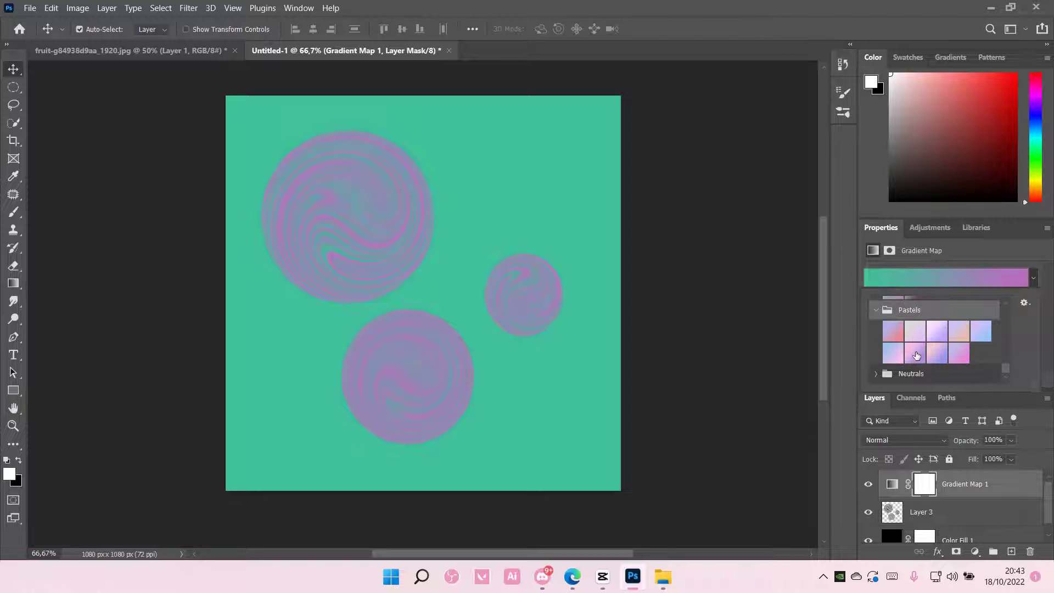
{"action": "left_click", "coordinate": [965, 350]}
{"action": "scroll", "coordinate": [955, 353], "scroll_direction": "down", "scroll_amount": 2}
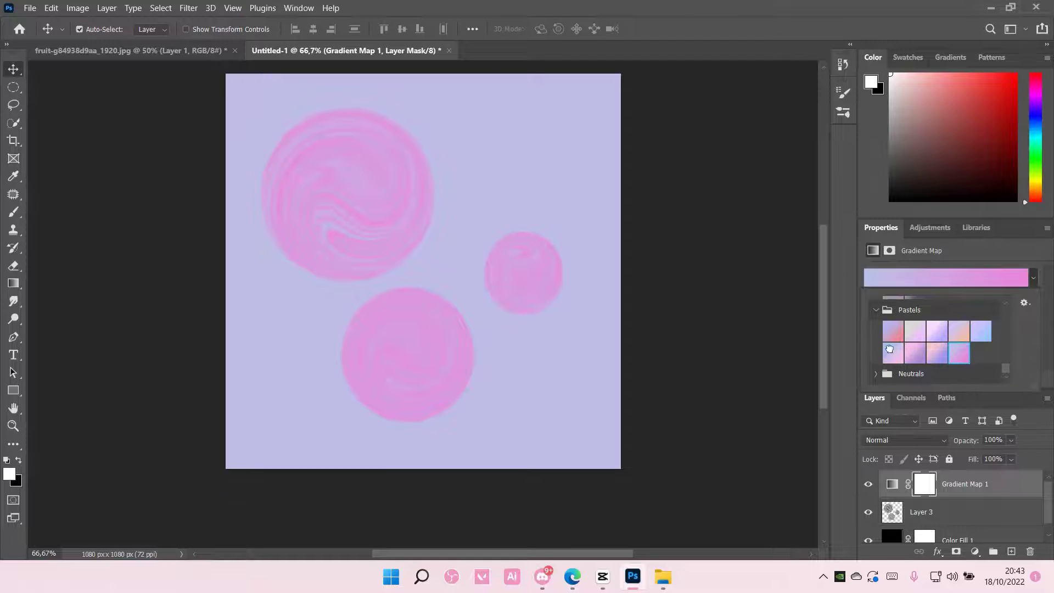
{"action": "left_click", "coordinate": [917, 353]}
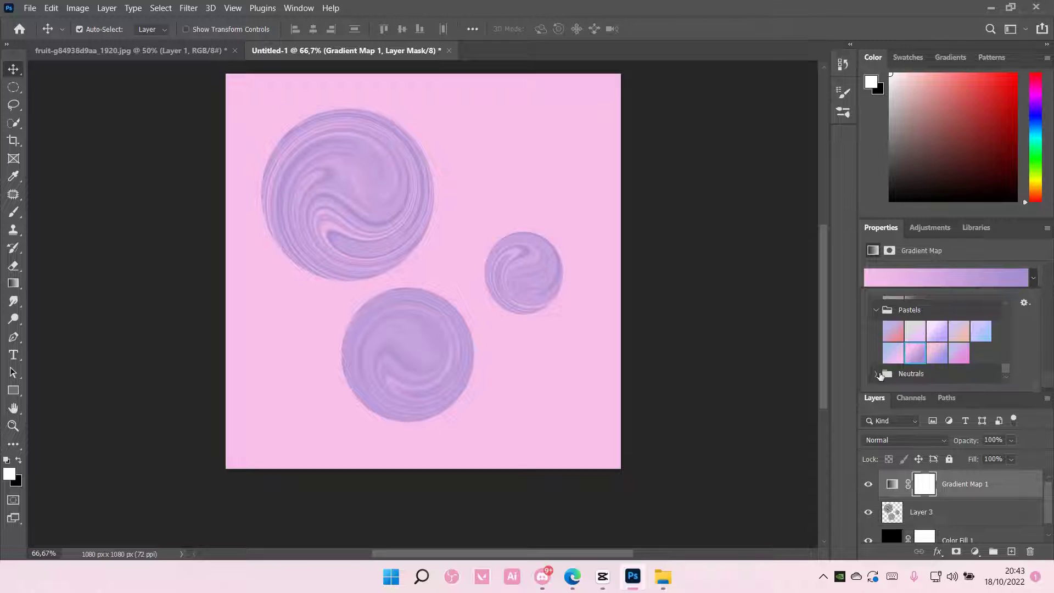
Expand the Pinks presets and try the Pink_10 gradient on the gradient map.
{"action": "scroll", "coordinate": [911, 351], "scroll_direction": "up", "scroll_amount": 10}
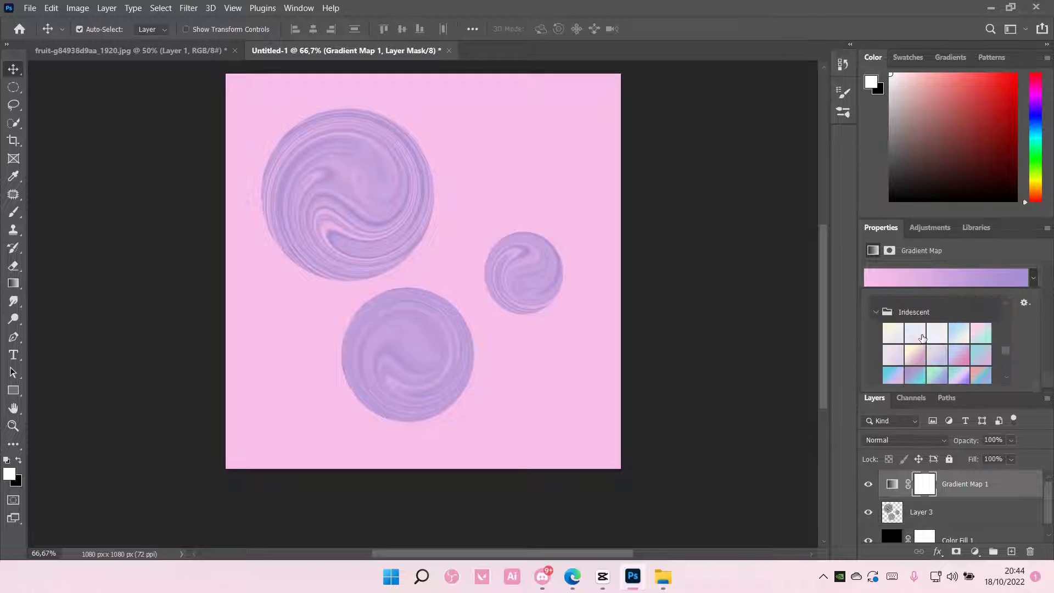
{"action": "left_click", "coordinate": [873, 305]}
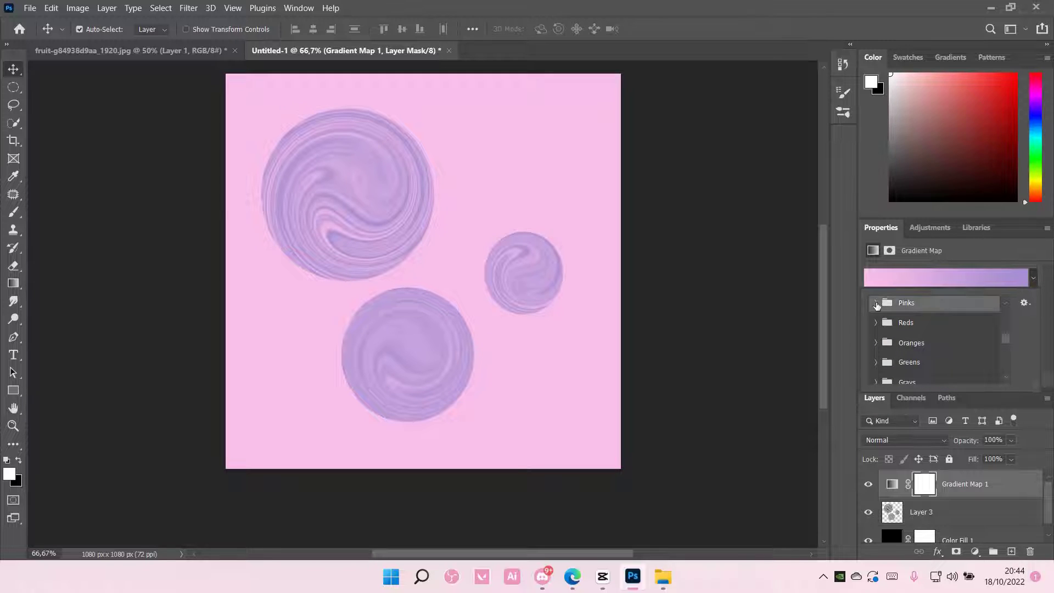
{"action": "double_click", "coordinate": [983, 350]}
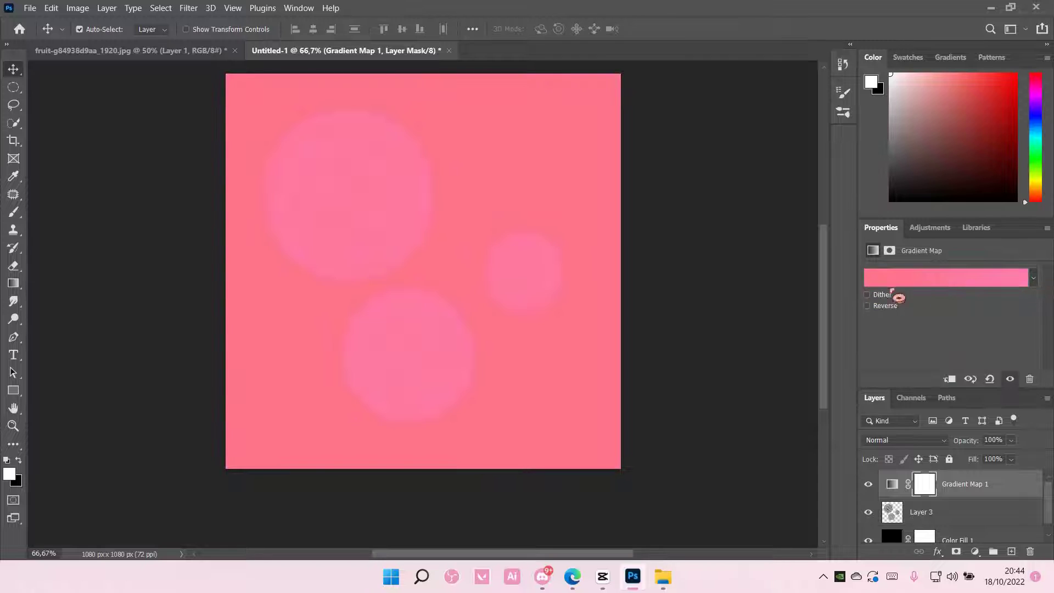
Open the gradient map's gradient for editing and try several Pinks presets, including Pink_16 and Pink_15.
{"action": "left_click", "coordinate": [933, 282]}
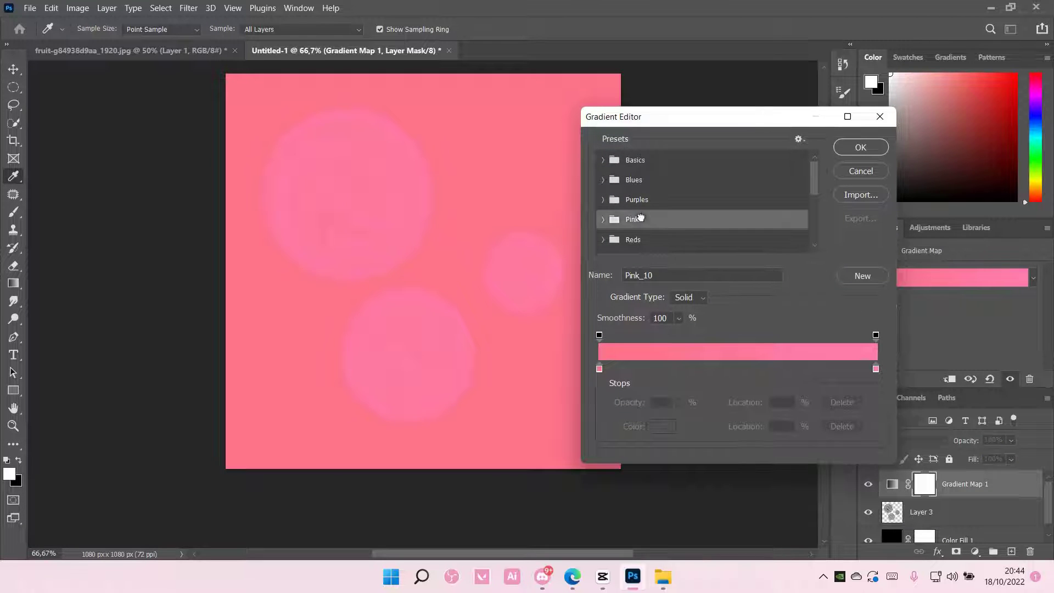
{"action": "left_click", "coordinate": [605, 220]}
{"action": "scroll", "coordinate": [650, 242], "scroll_direction": "down", "scroll_amount": 1}
{"action": "left_click", "coordinate": [730, 229]}
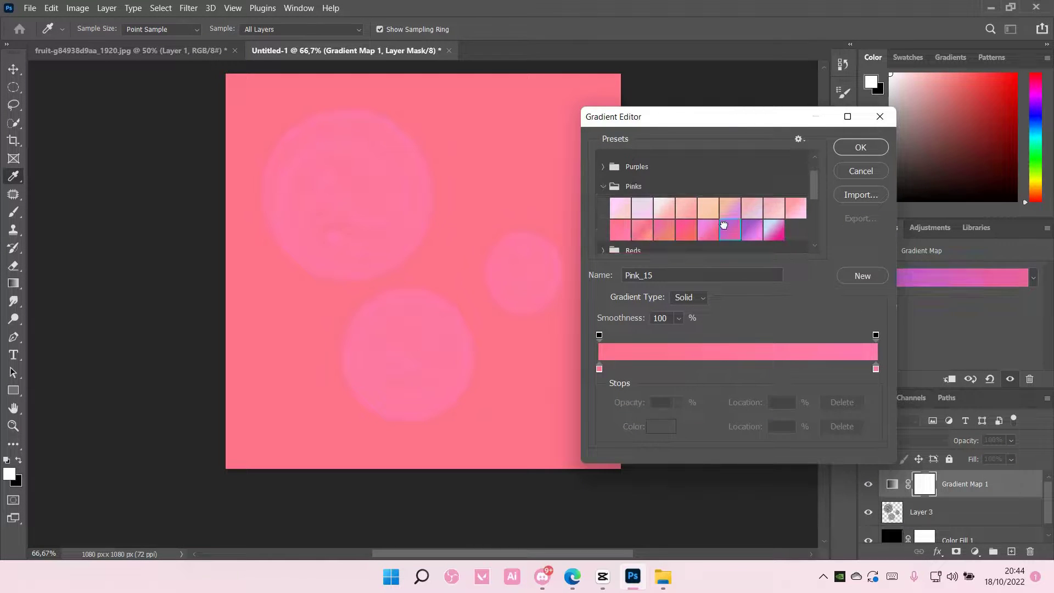
{"action": "left_click", "coordinate": [756, 231]}
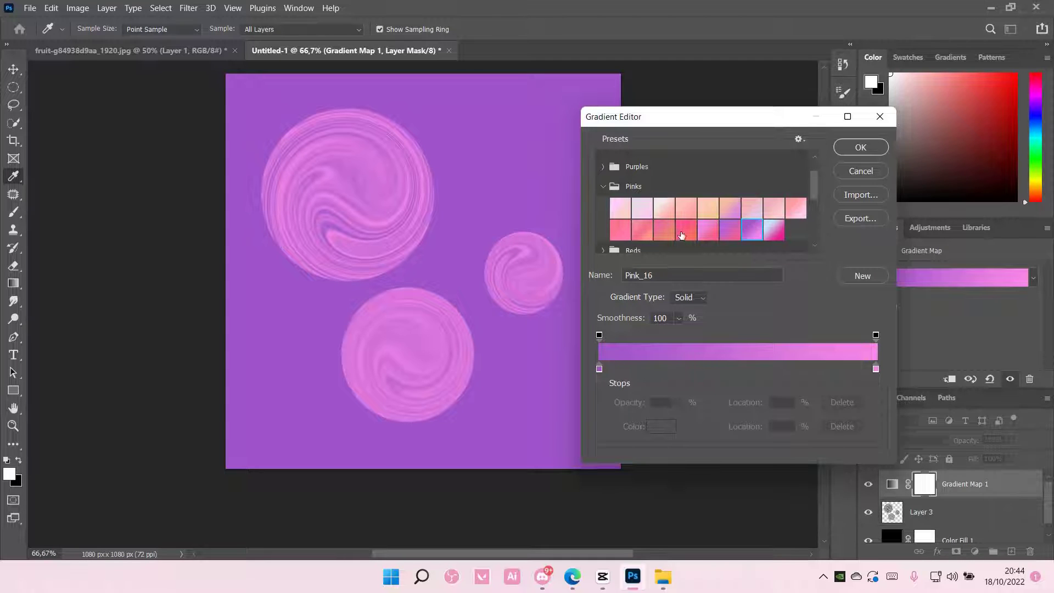
{"action": "left_click", "coordinate": [666, 230]}
{"action": "left_click", "coordinate": [735, 235]}
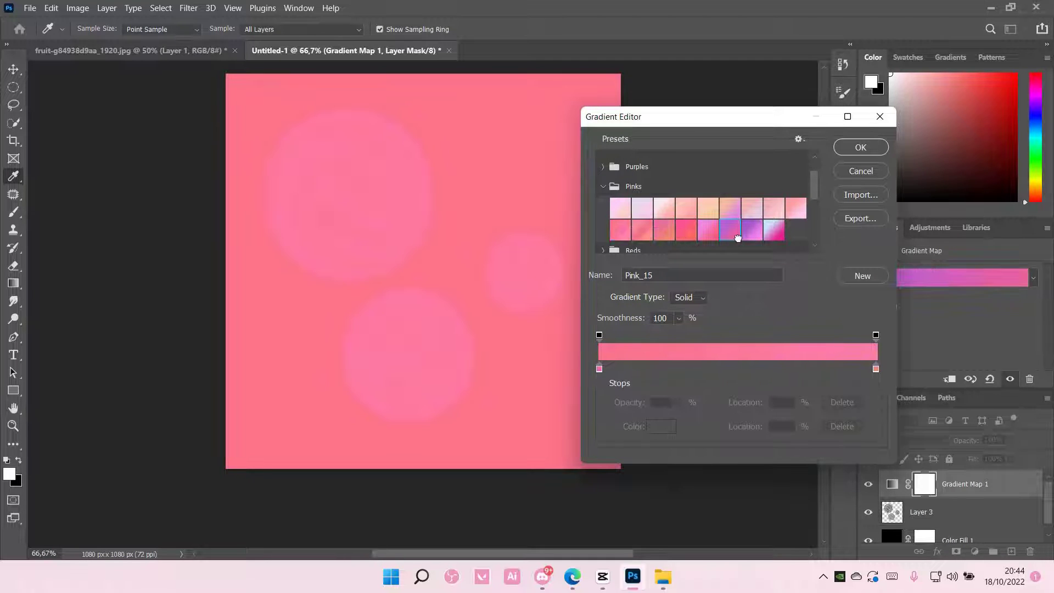
{"action": "left_click", "coordinate": [710, 235]}
{"action": "left_click", "coordinate": [730, 230]}
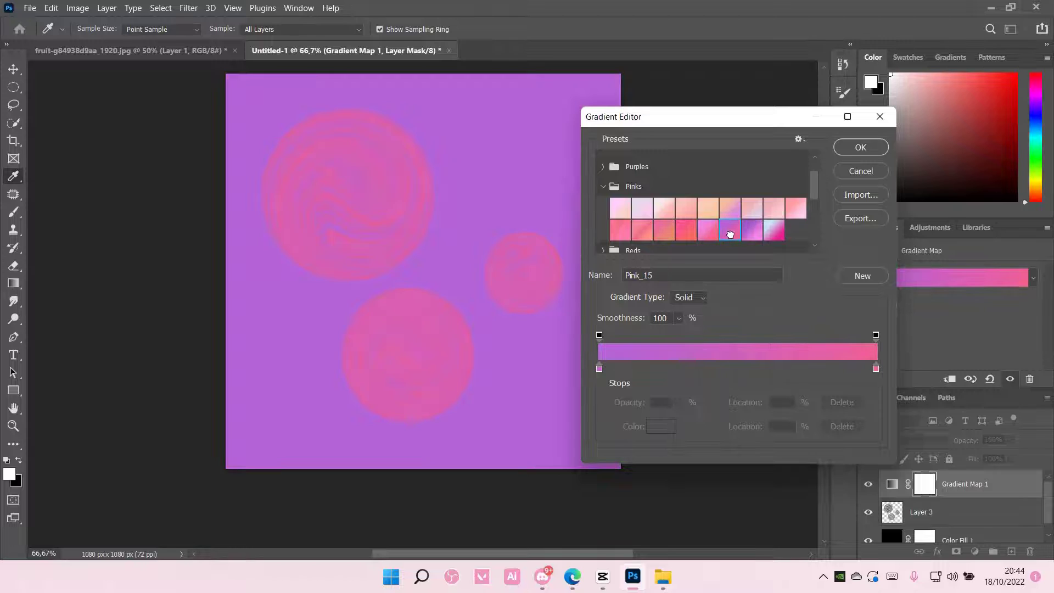
Apply the orange-to-red-to-purple Red_07 preset from the Reds group to the gradient map.
{"action": "scroll", "coordinate": [705, 233], "scroll_direction": "down", "scroll_amount": 4}
{"action": "left_click", "coordinate": [604, 163]}
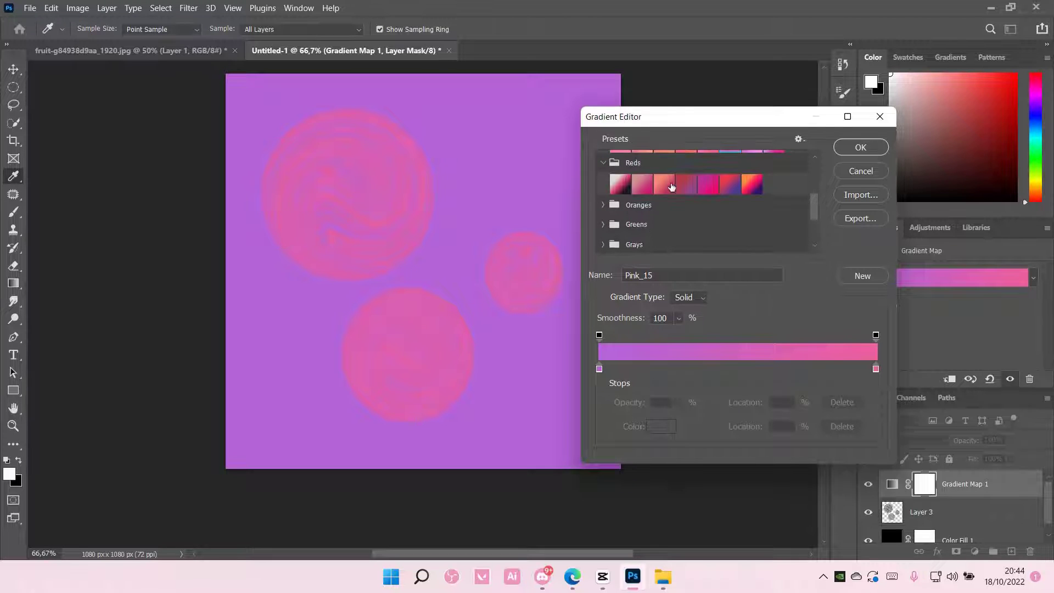
{"action": "left_click", "coordinate": [750, 188]}
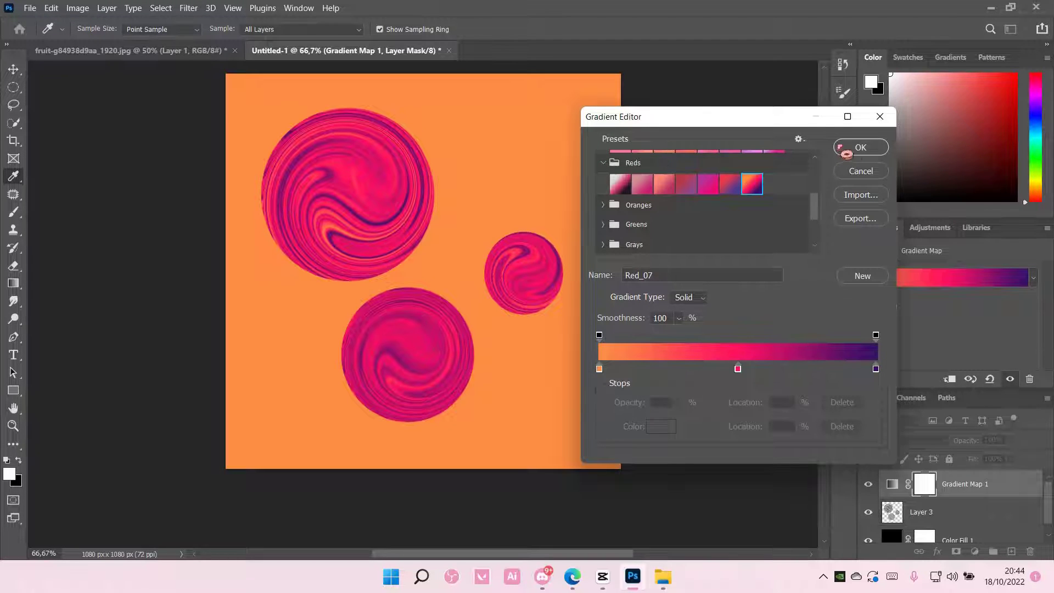
{"action": "left_click", "coordinate": [855, 156]}
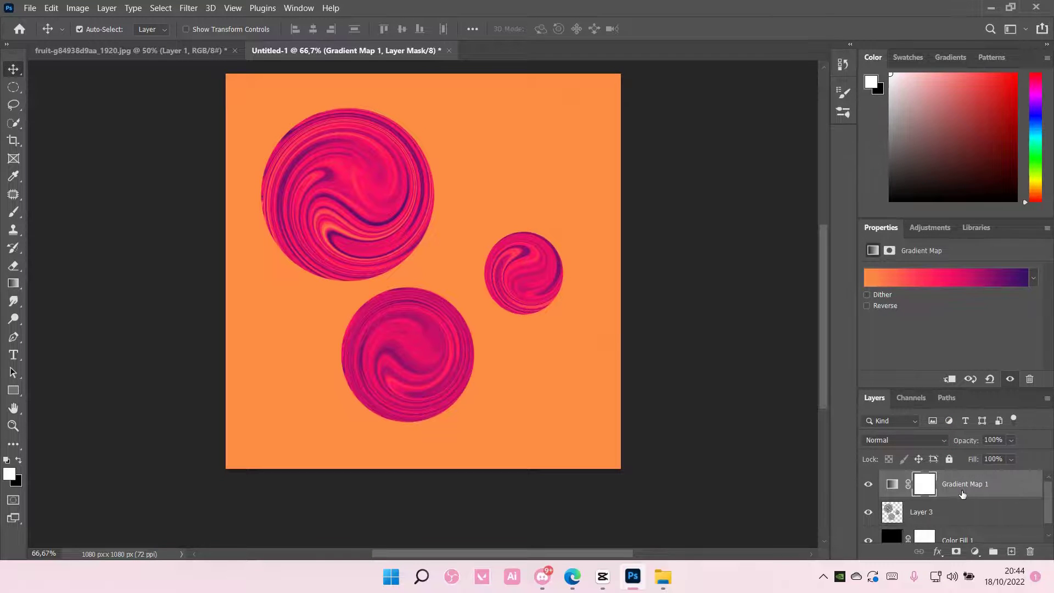
Merge the gradient map down into Layer 3 and move the circles about 31 px to the right on the black background.
{"action": "right_click", "coordinate": [963, 494]}
{"action": "left_click", "coordinate": [848, 393]}
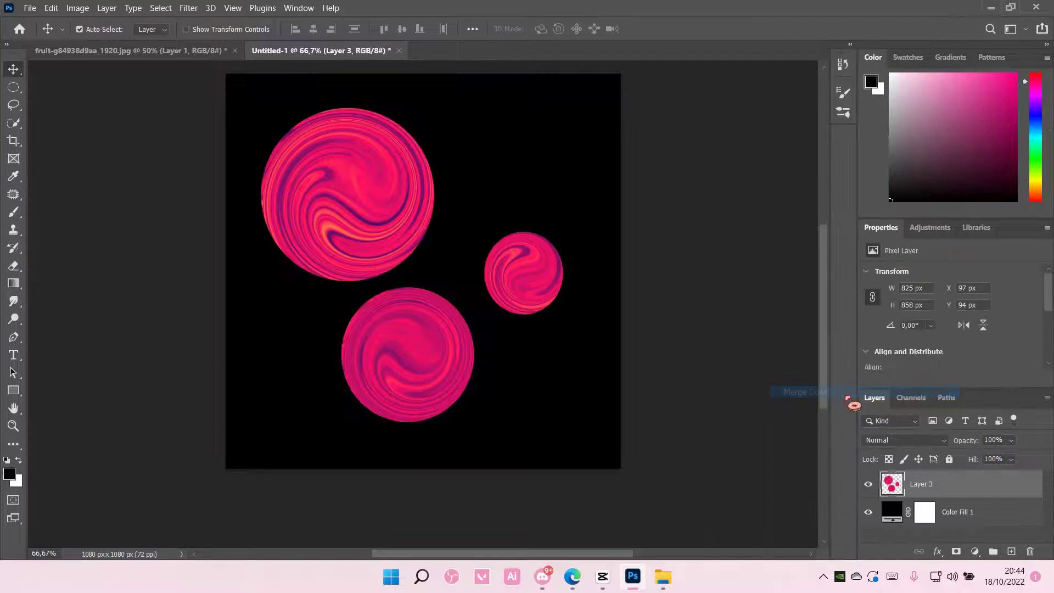
{"action": "left_click_drag", "start_coordinate": [509, 258], "coordinate": [526, 266]}
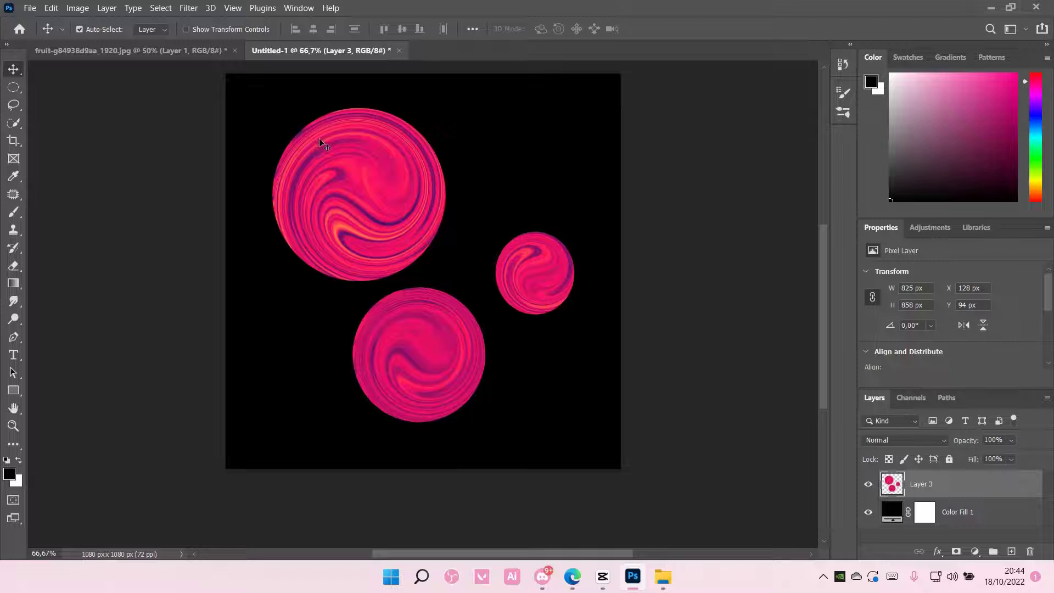
Paste the copied starry sky image above the circles and set its blending mode to Lighten.
{"action": "key", "text": "ctrl+v"}
{"action": "key", "text": "ctrl+z"}
{"action": "scroll", "coordinate": [569, 289], "scroll_direction": "up", "scroll_amount": 2}
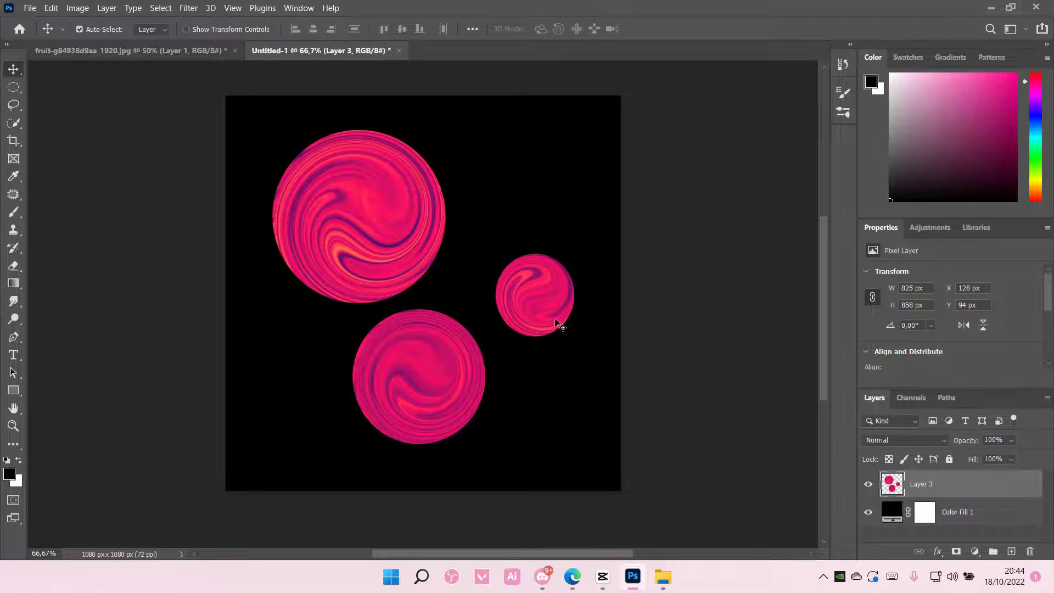
{"action": "left_click", "coordinate": [551, 307]}
{"action": "key", "text": "ctrl+v"}
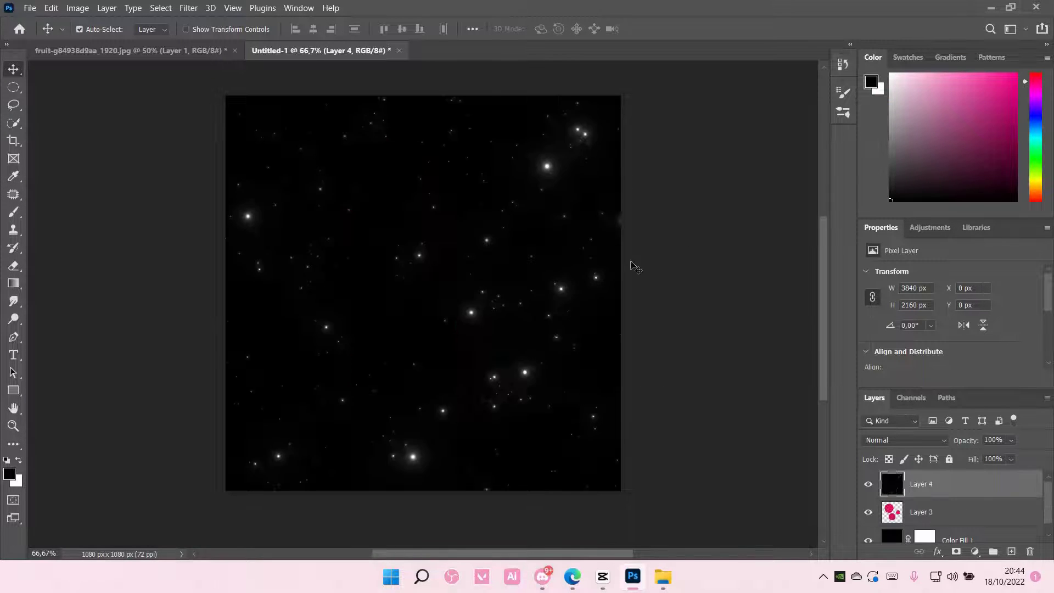
{"action": "left_click", "coordinate": [937, 441]}
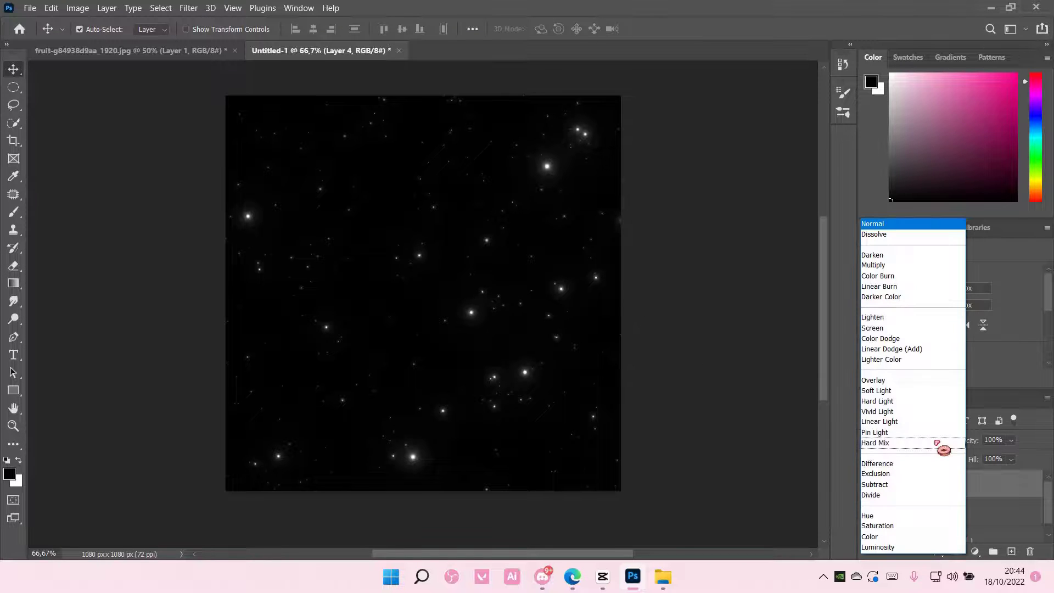
{"action": "left_click", "coordinate": [895, 320]}
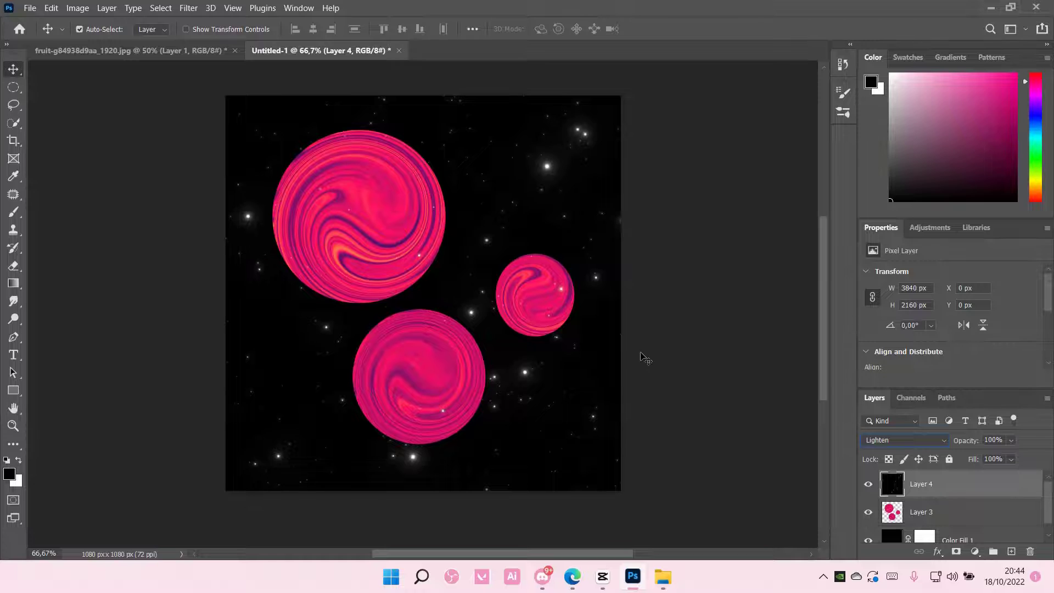
Lower the star layer's opacity to 96% and deselect the layer.
{"action": "left_click", "coordinate": [1010, 441]}
{"action": "left_click_drag", "start_coordinate": [1016, 456], "coordinate": [1008, 456]}
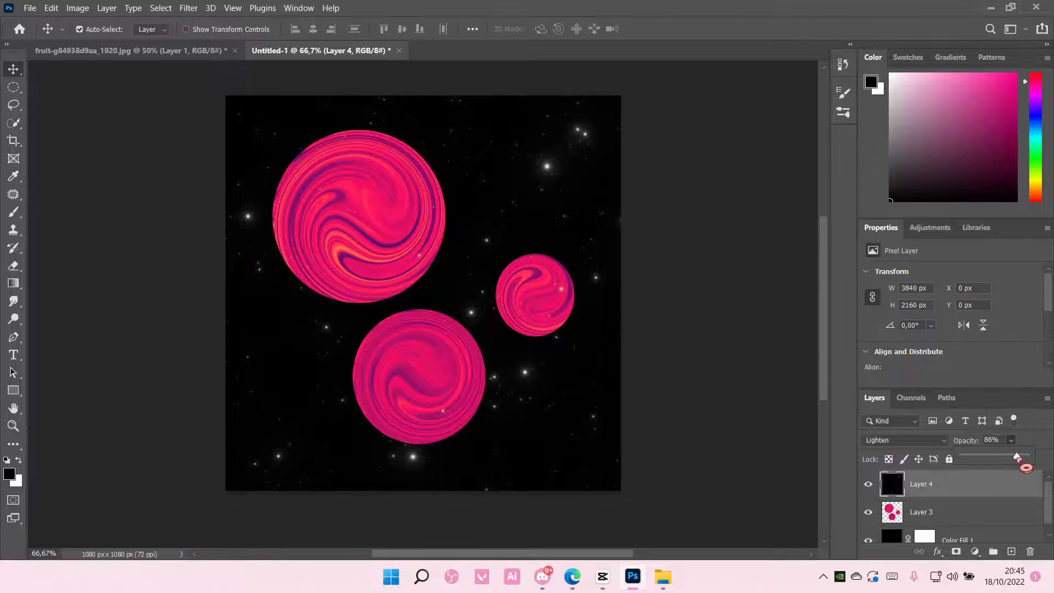
{"action": "left_click", "coordinate": [680, 392]}
{"action": "scroll", "coordinate": [674, 391], "scroll_direction": "up", "scroll_amount": 1}
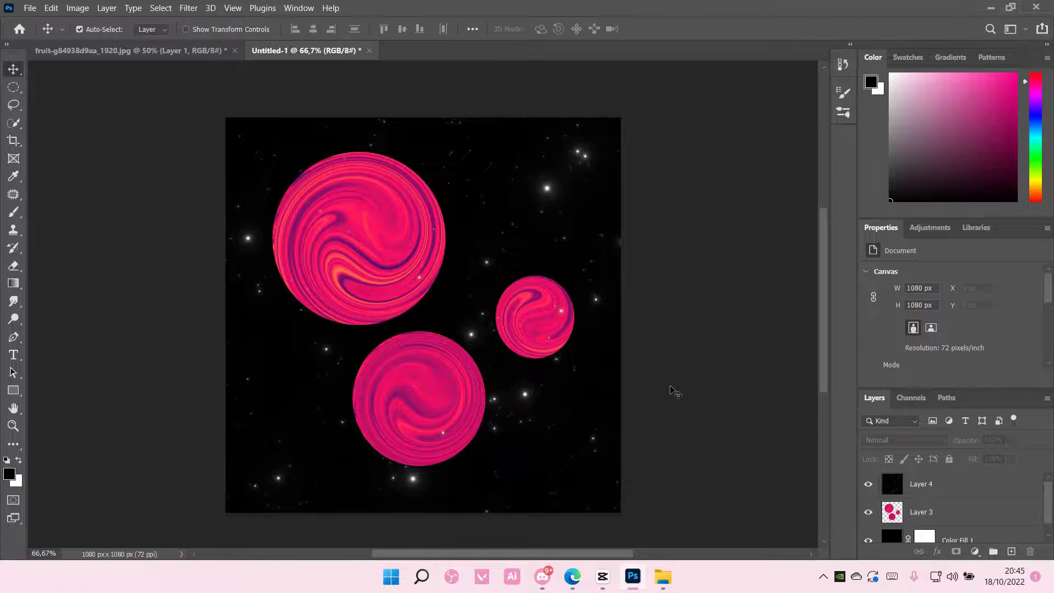
{"action": "scroll", "coordinate": [674, 392], "scroll_direction": "down", "scroll_amount": 1}
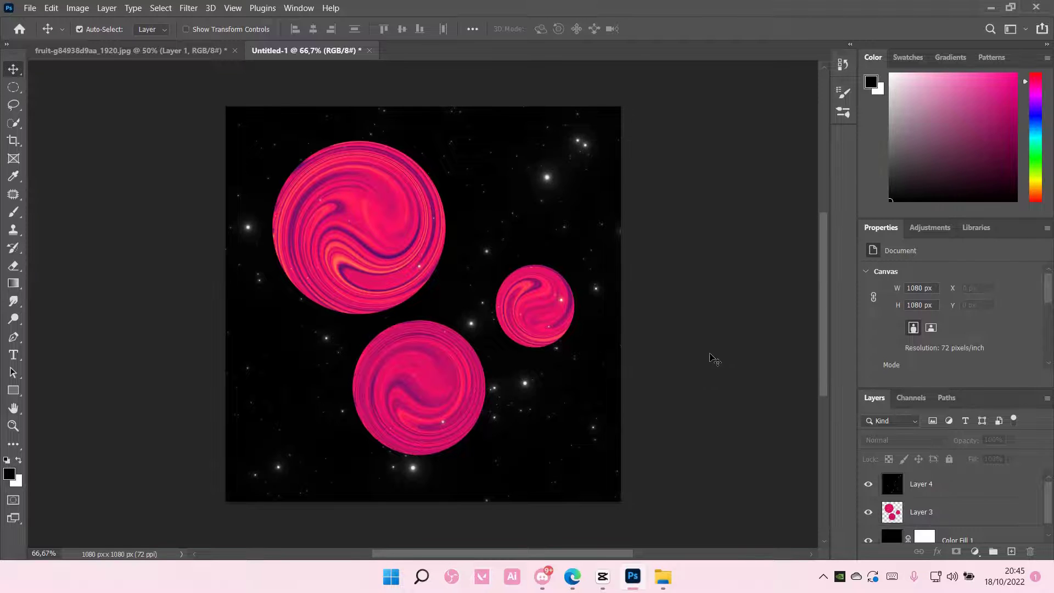
{"action": "key", "text": "ctrl+minus"}
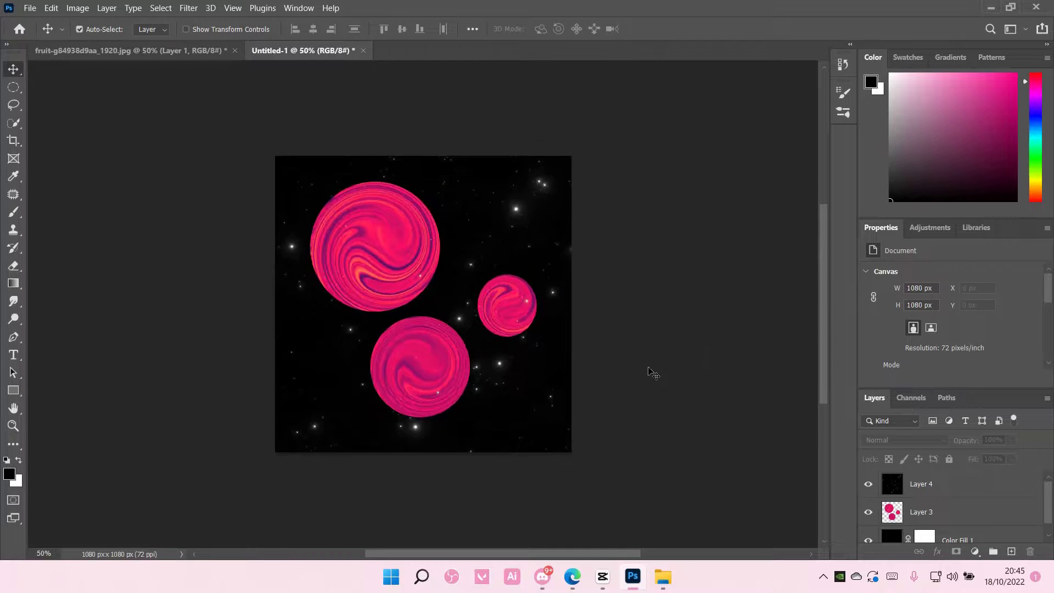
Scale the star layer to about 59.5% and reposition it so the stars cover the whole canvas.
{"action": "left_click", "coordinate": [917, 488]}
{"action": "key", "text": "ctrl+t"}
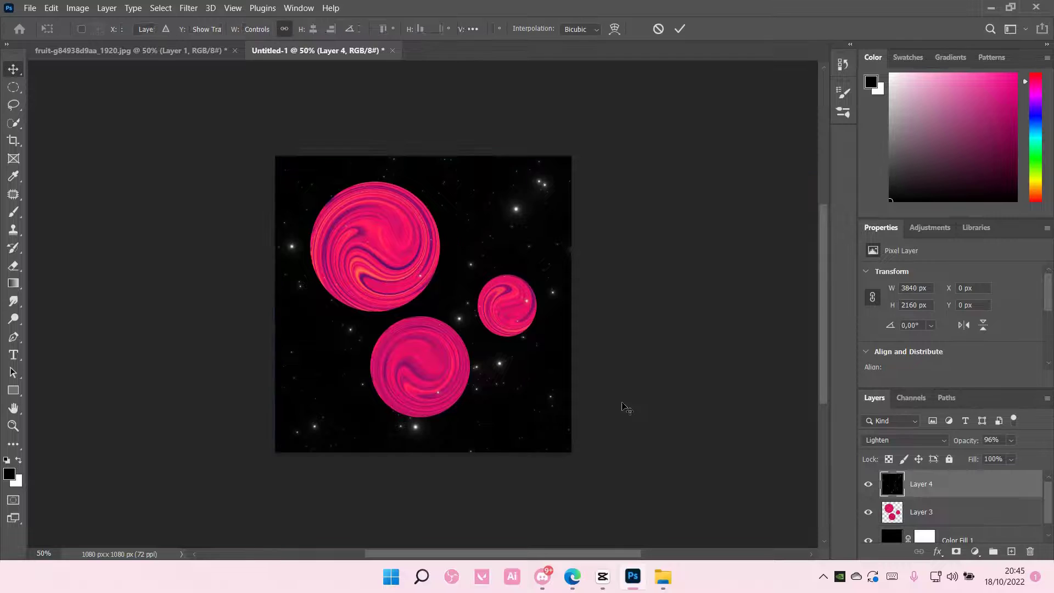
{"action": "left_click_drag", "start_coordinate": [275, 157], "coordinate": [251, 198]}
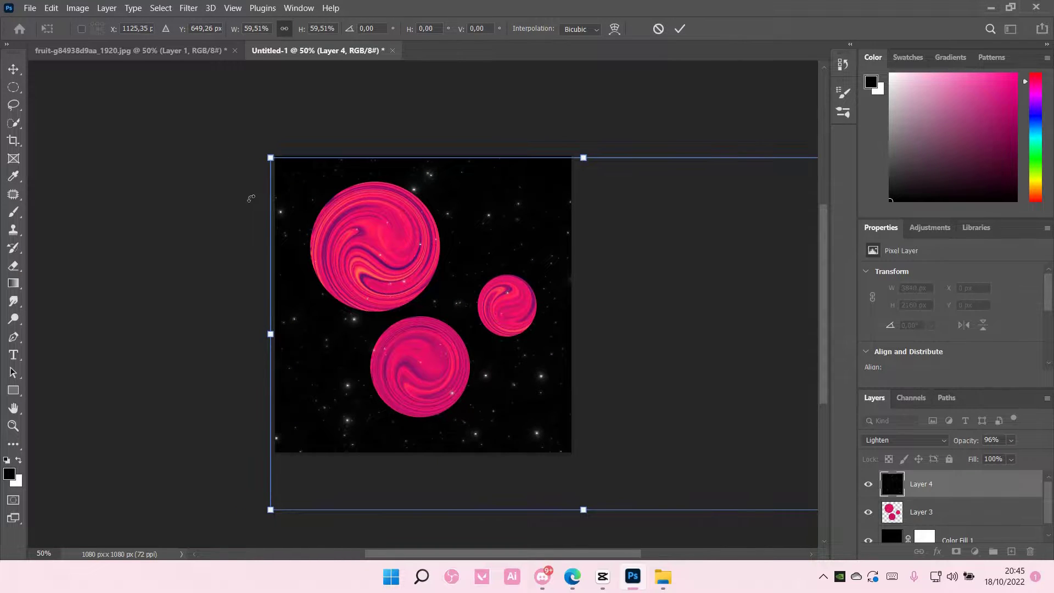
{"action": "left_click_drag", "start_coordinate": [492, 249], "coordinate": [477, 212]}
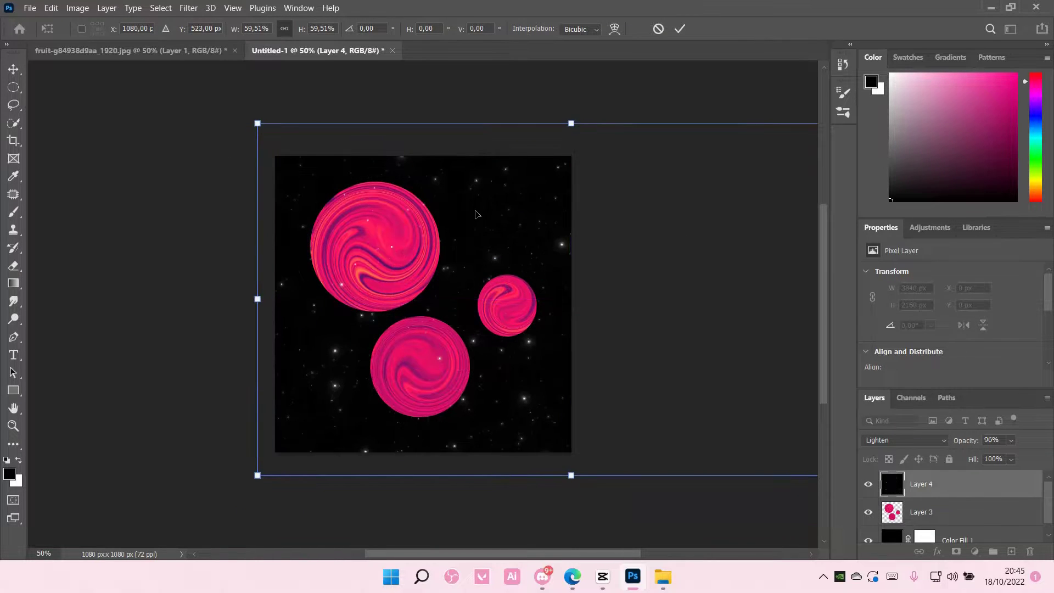
{"action": "key", "text": "Return"}
{"action": "key", "text": "ctrl+plus"}
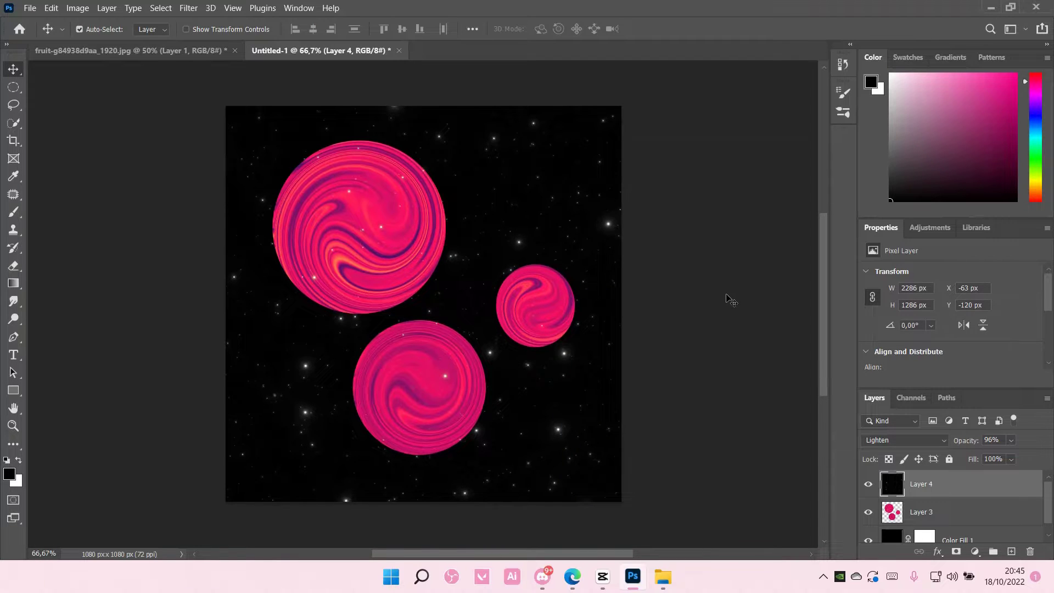